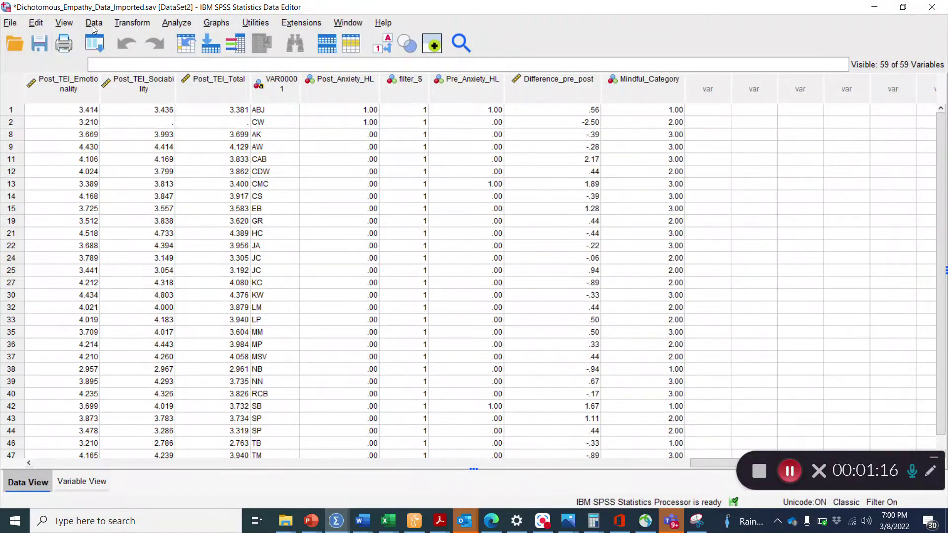
Set up a Descriptives analysis, removing Post_Anxiety_HL, Mindful_Category, Pre_Anxiety_HL and the Group = 1 filter variable from the analyzed variables
click(173, 29)
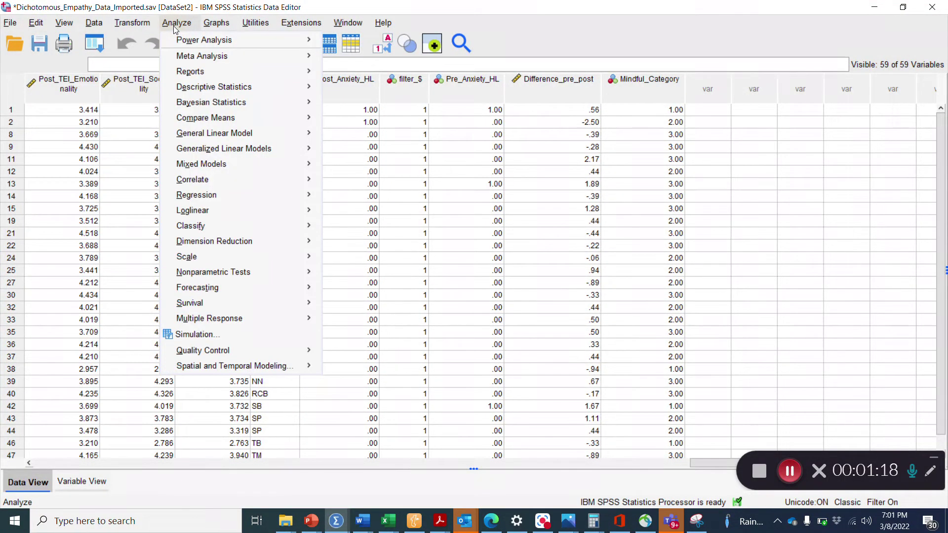
mouse_move(171, 87)
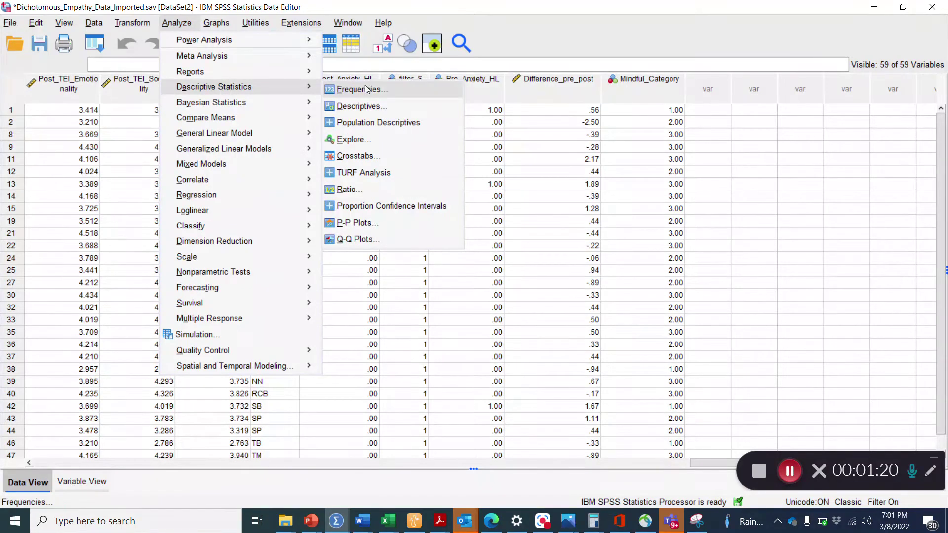
click(398, 106)
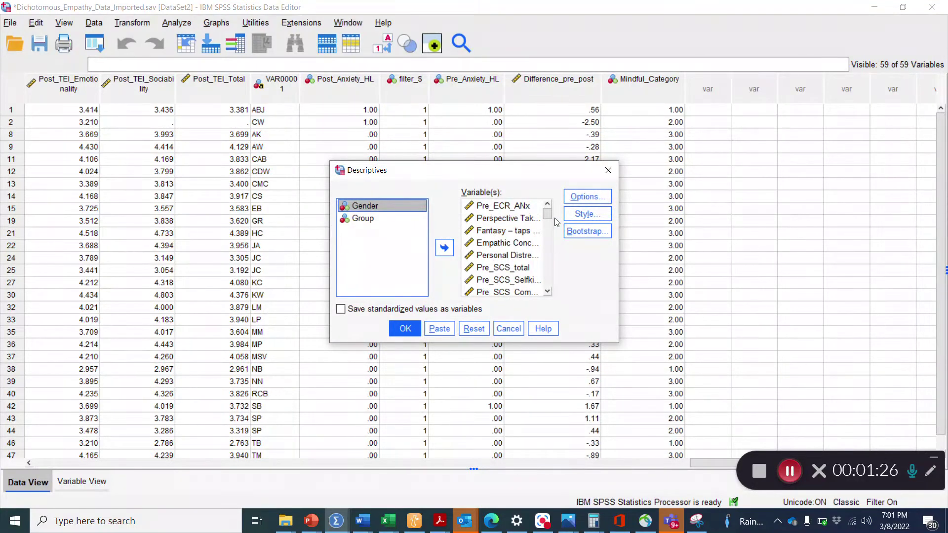
drag(546, 213, 556, 293)
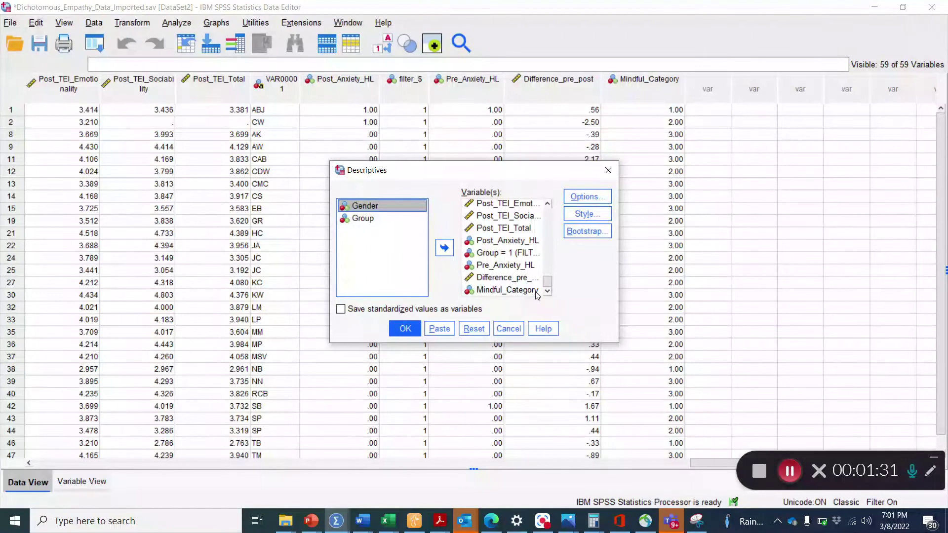
click(508, 241)
click(444, 248)
click(506, 291)
click(445, 248)
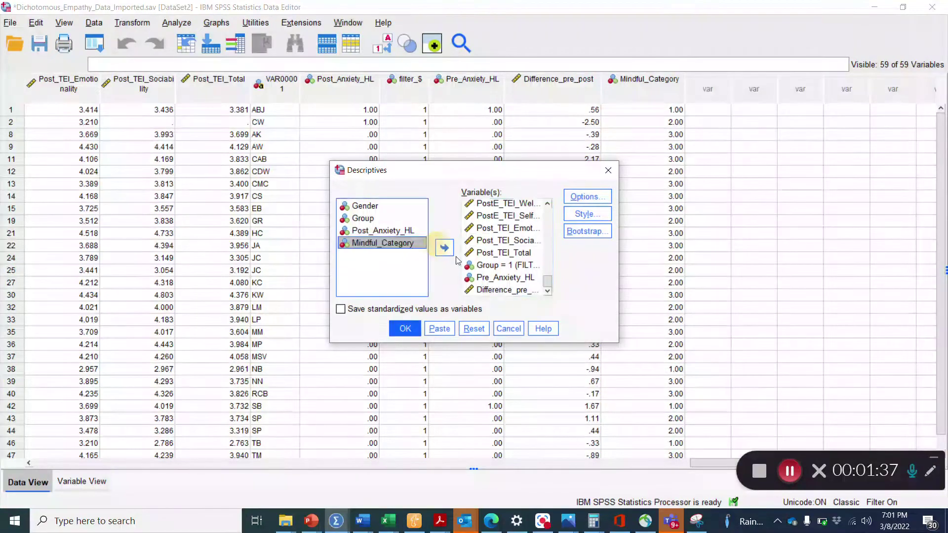
click(512, 279)
click(444, 248)
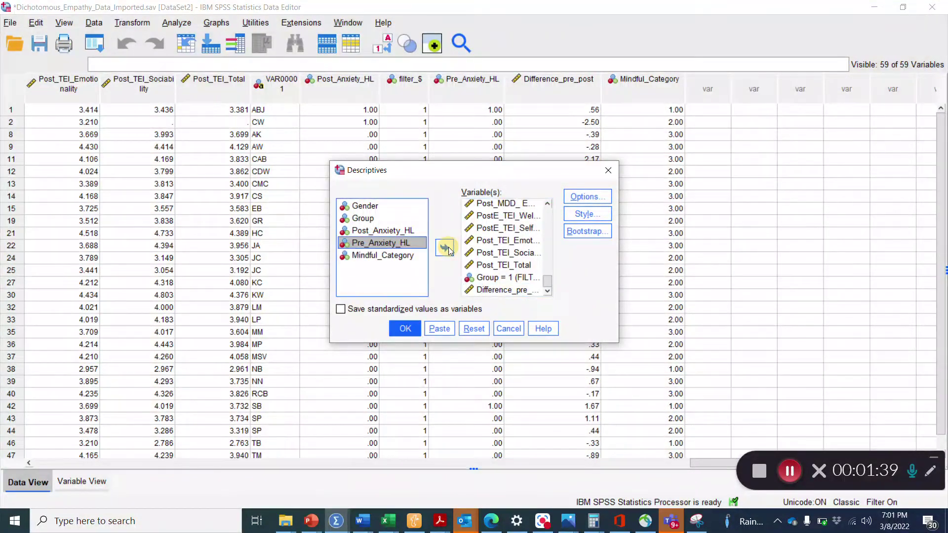
double_click(497, 280)
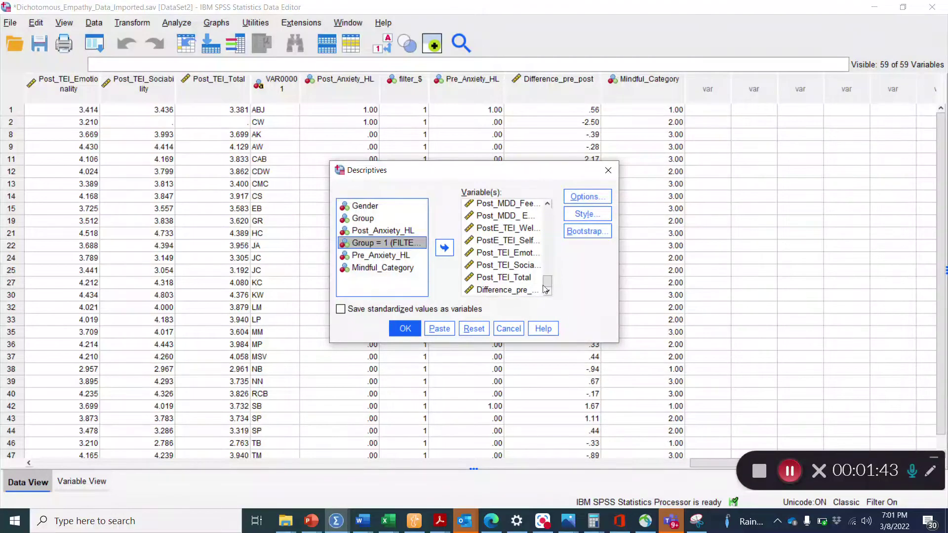
mouse_move(546, 282)
mouse_down()
mouse_move(537, 208)
mouse_move(548, 295)
mouse_up()
Run the descriptives with mean, standard deviation, minimum, maximum, kurtosis and skewness, and maximize the output viewer
click(592, 197)
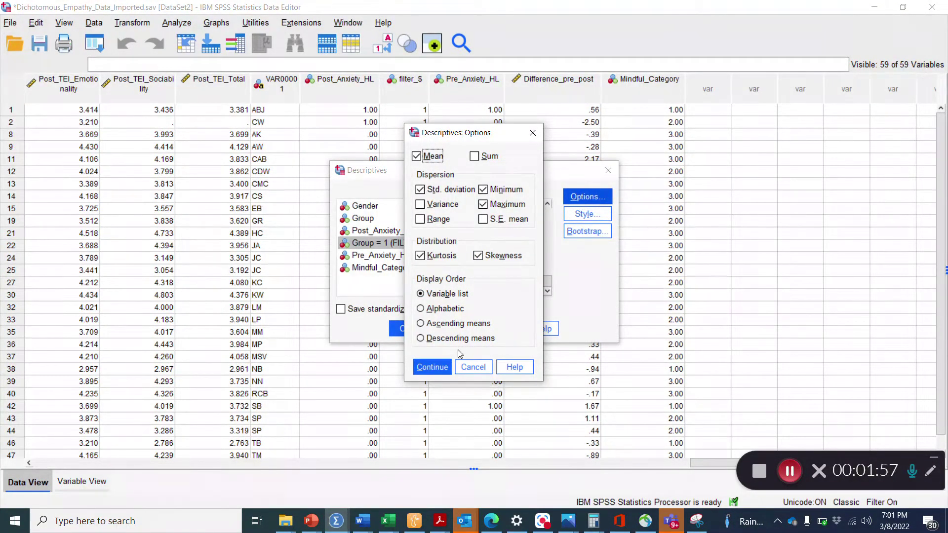
click(431, 367)
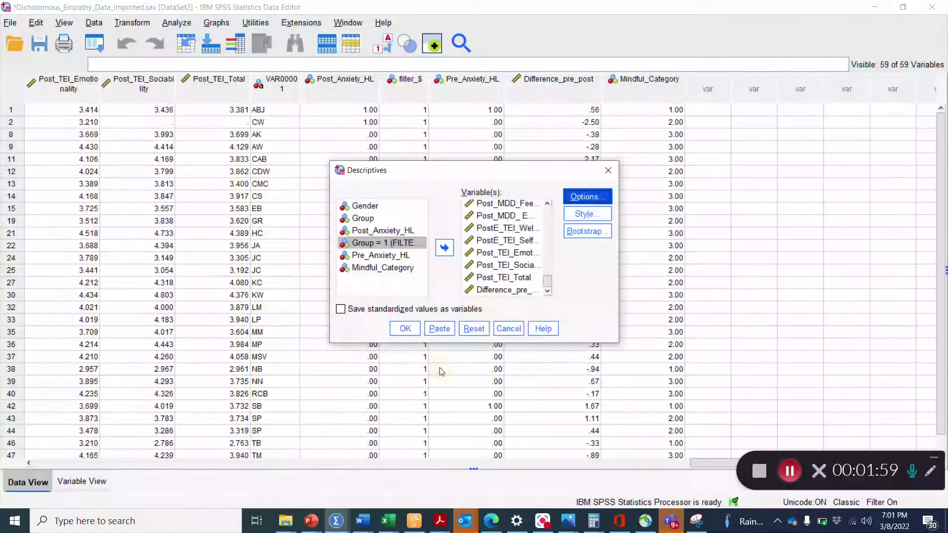
click(405, 329)
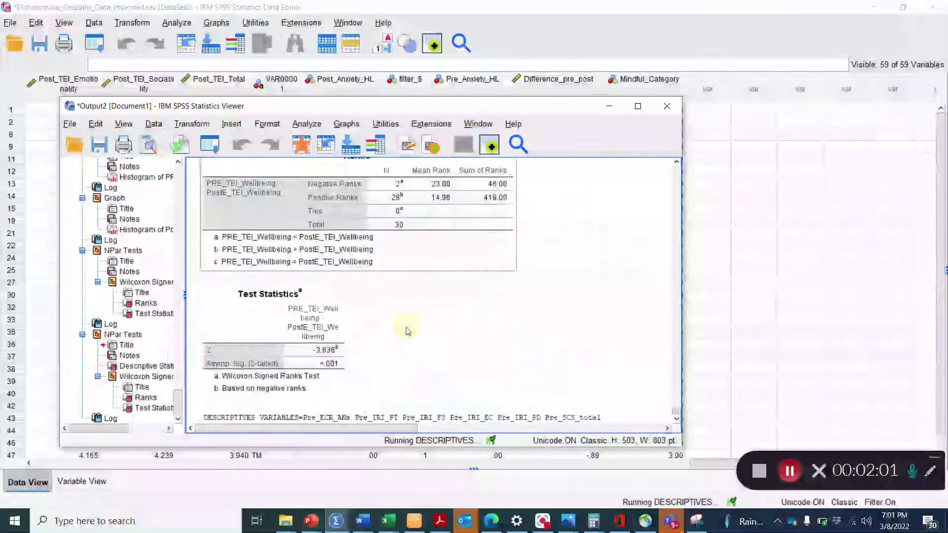
click(637, 106)
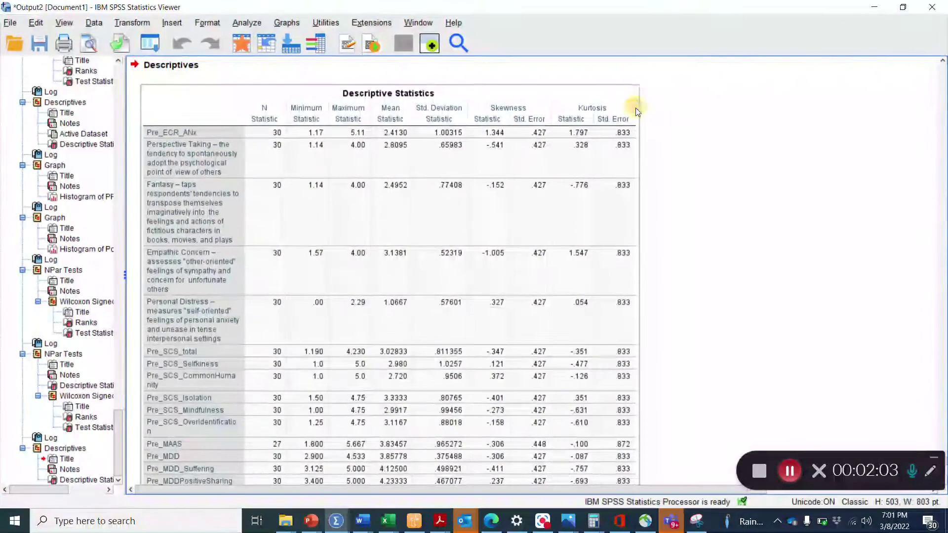
Examine skewness and kurtosis in the Descriptive Statistics table, and view the SPSS Lab Assignment 3 slide in the Week9 PowerPoint presentation
scroll(470, 328, down, 15)
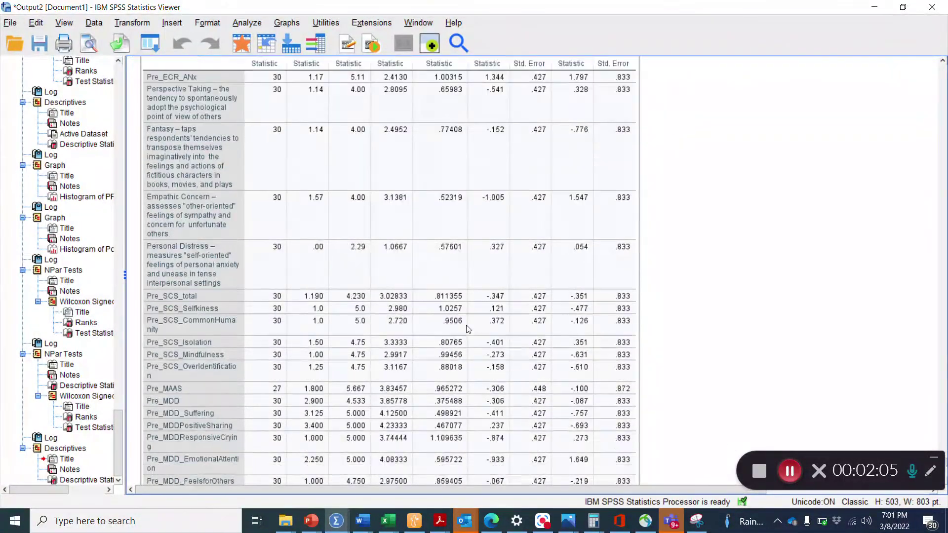
scroll(469, 329, up, 15)
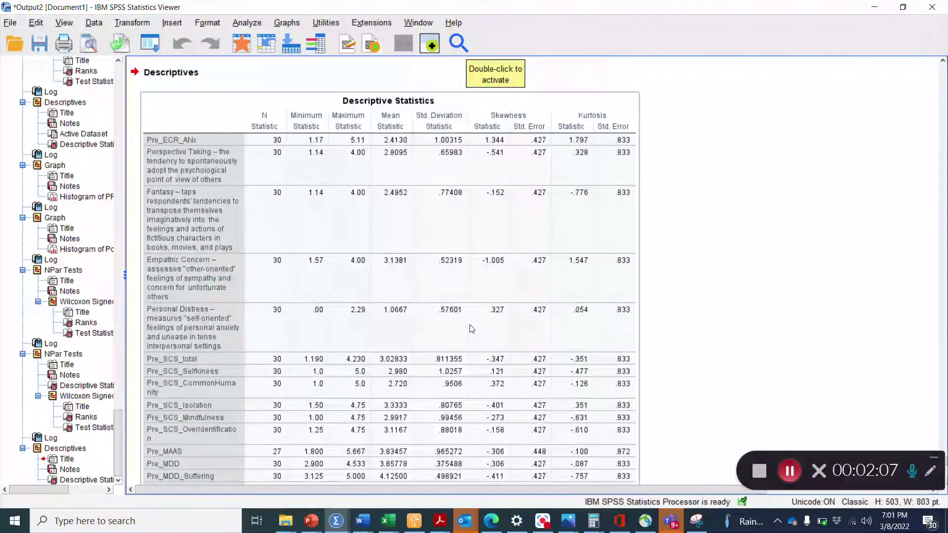
click(845, 185)
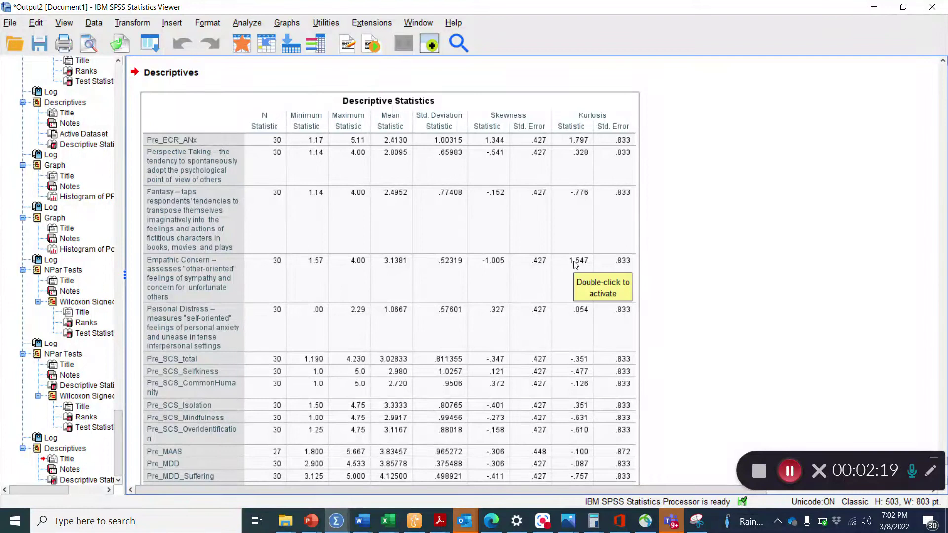
scroll(569, 252, down, 5)
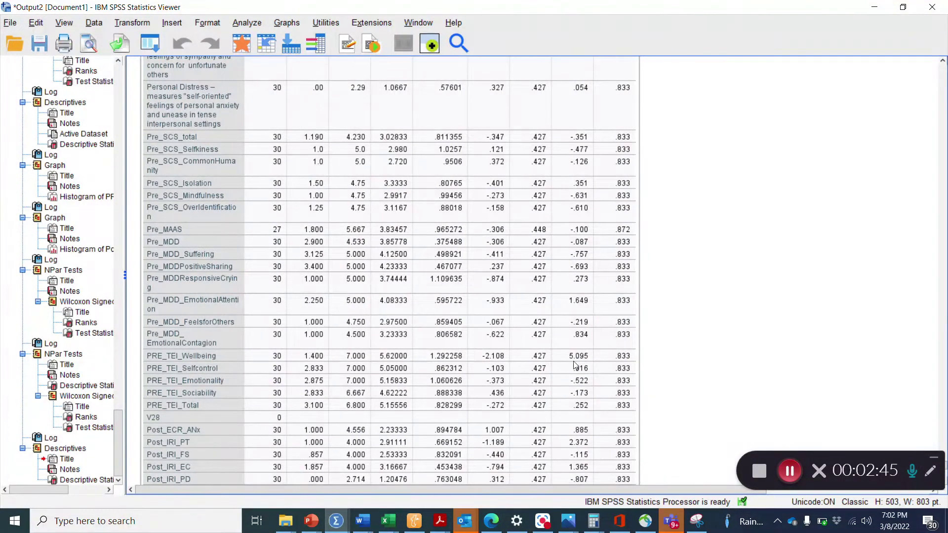
click(310, 522)
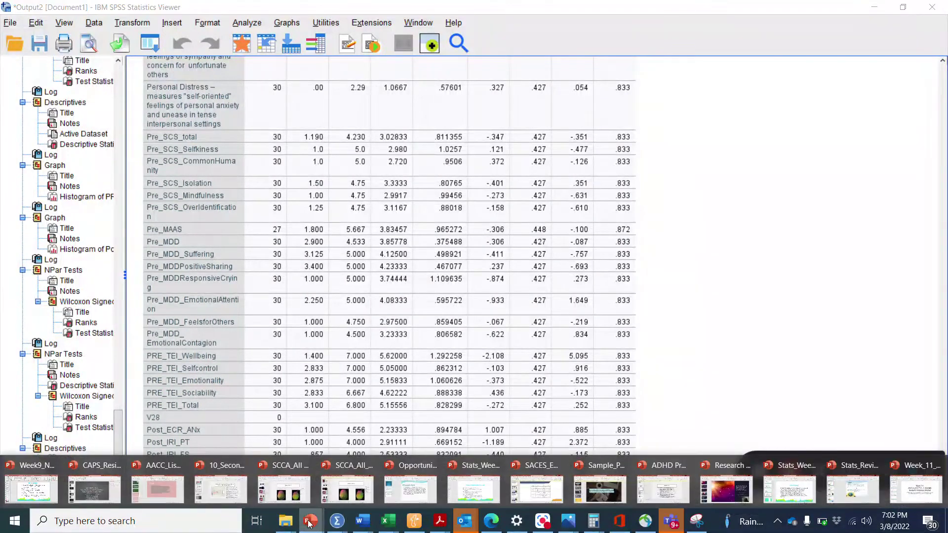
click(30, 493)
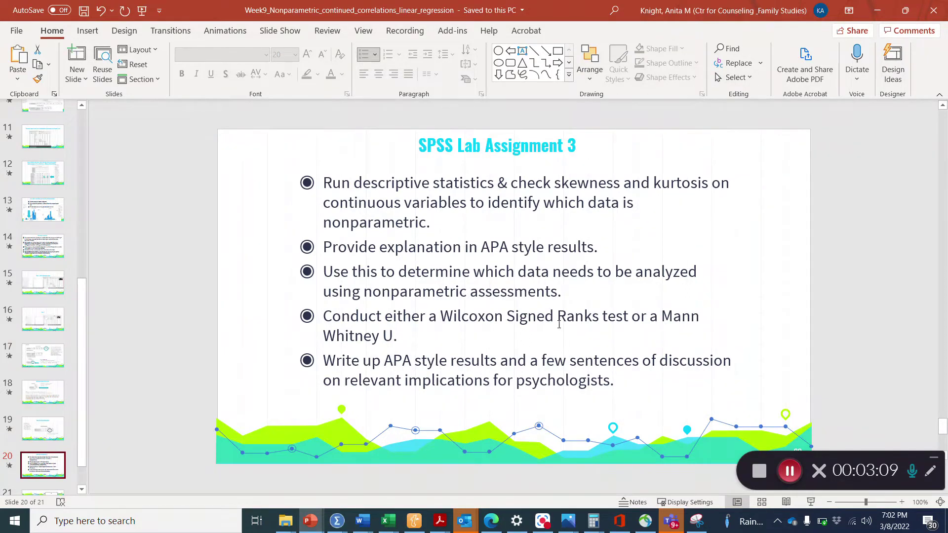
Switch back to the Dichotomous_Empathy_Data_Imported.sav dataset in SPSS and create a histogram of PRE_TEI_Wellbeing with a normal curve
mouse_move(343, 519)
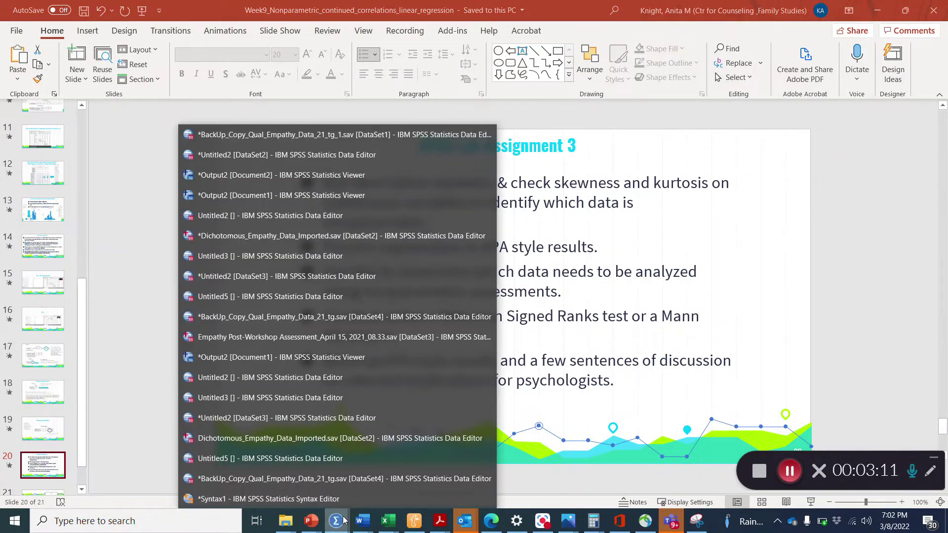
click(355, 236)
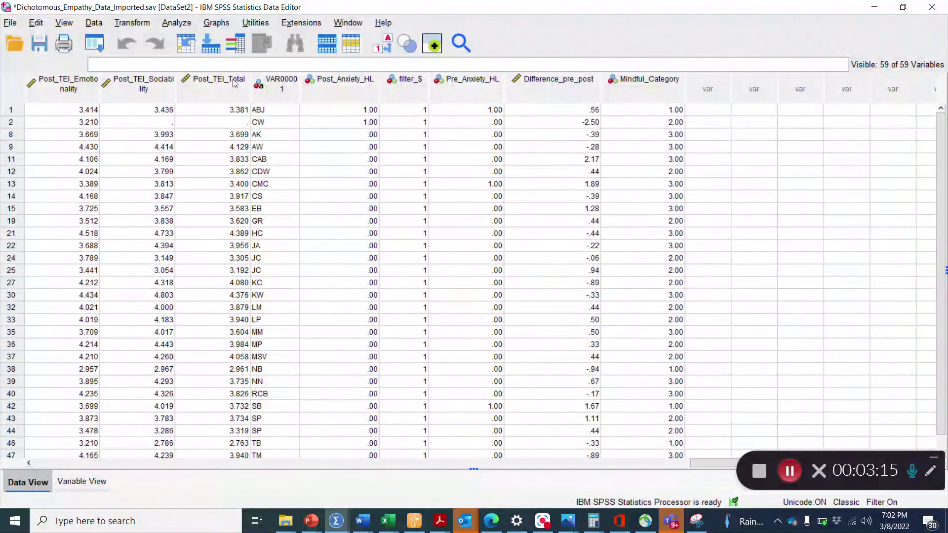
click(217, 22)
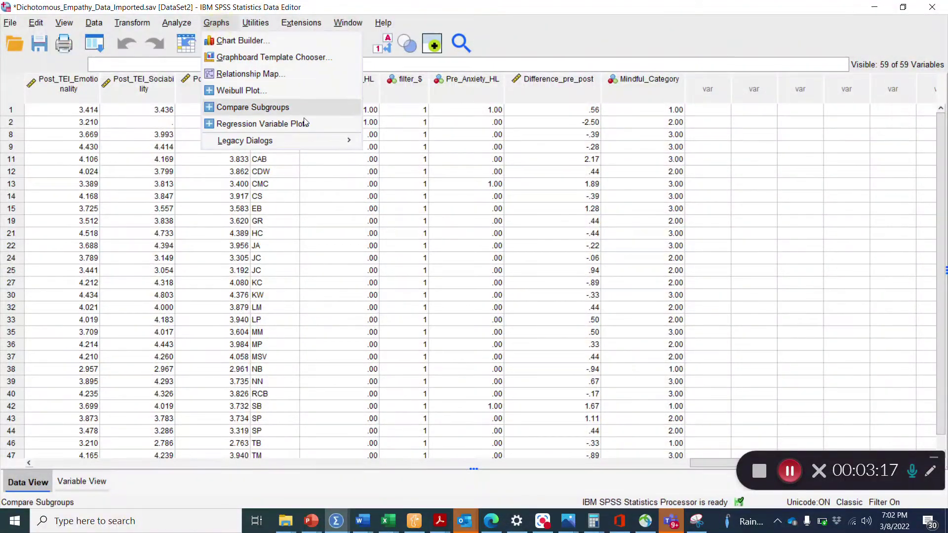
mouse_move(325, 146)
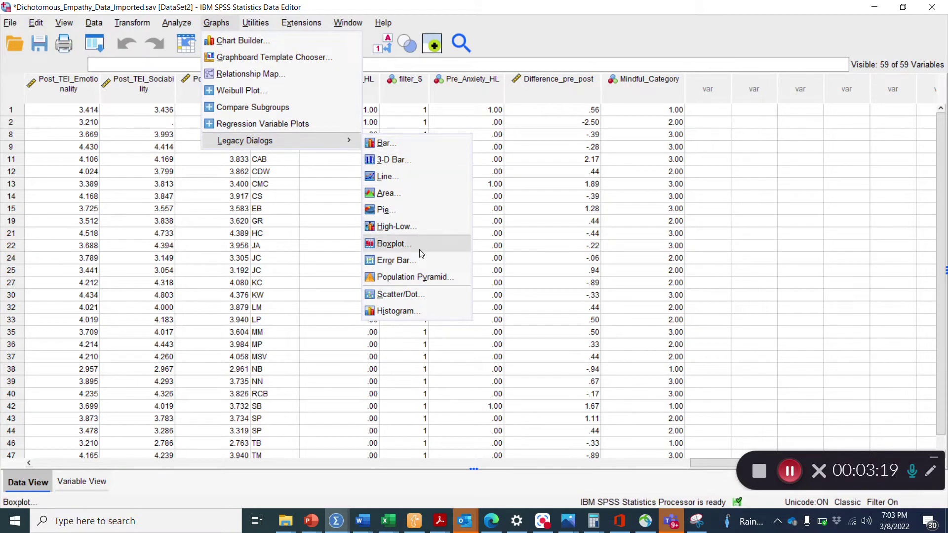
click(395, 311)
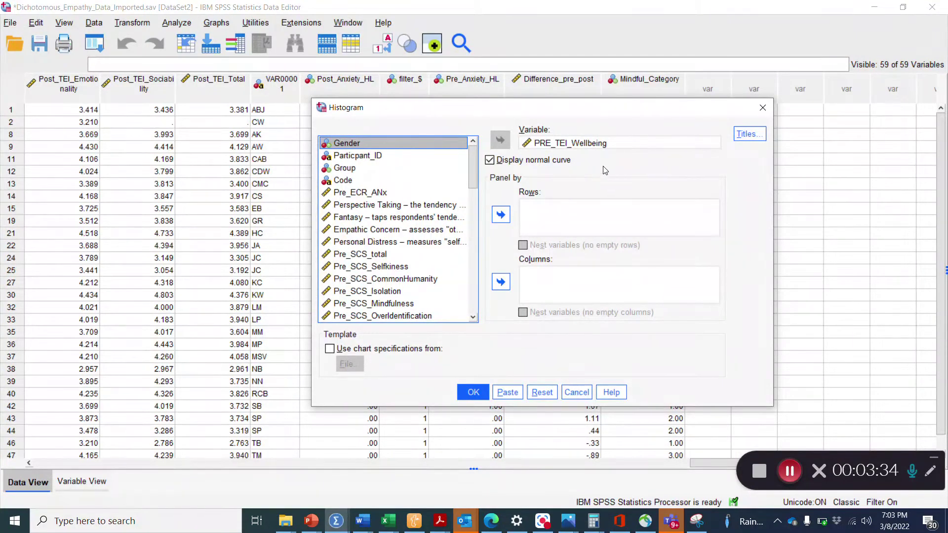
click(480, 394)
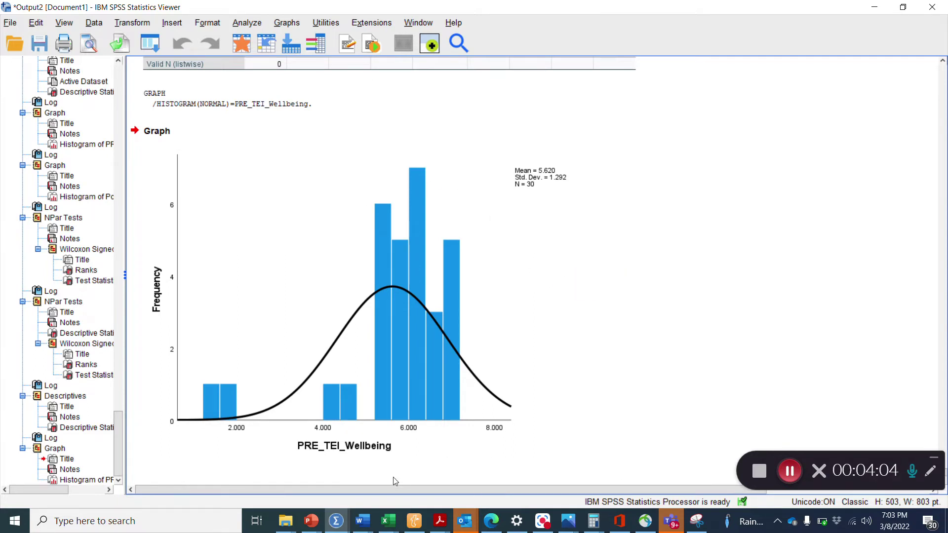
Copy the Descriptive Statistics table from the latest Descriptives output
scroll(483, 338, up, 20)
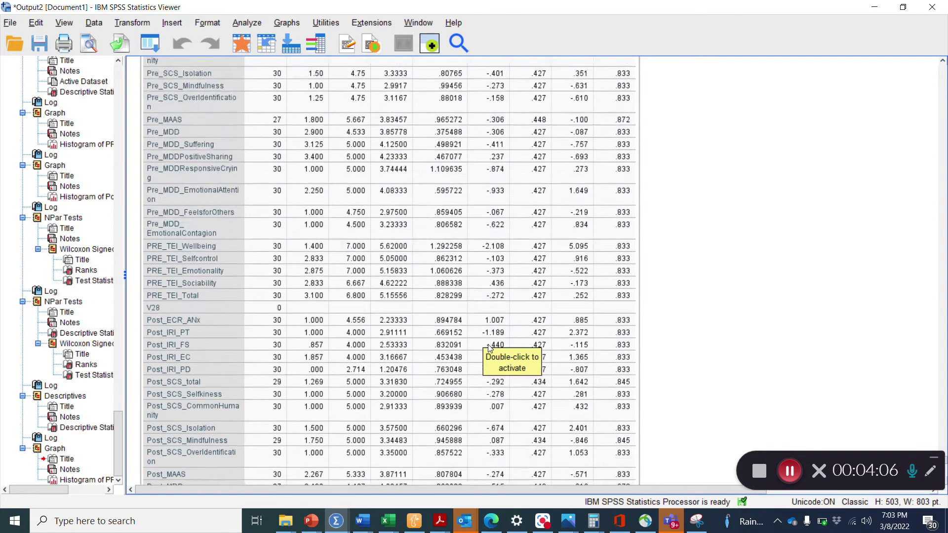
scroll(490, 347, up, 4)
scroll(490, 348, down, 3)
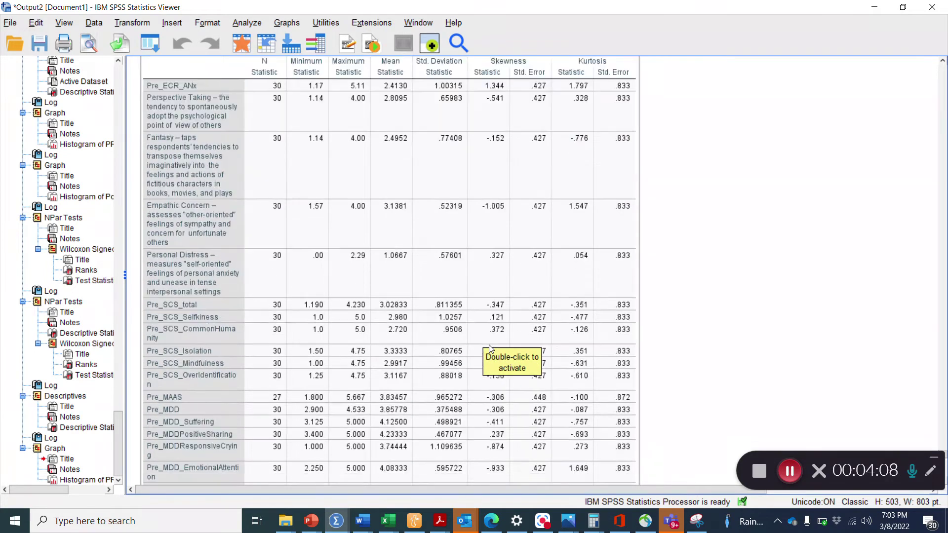
scroll(490, 348, up, 6)
click(452, 201)
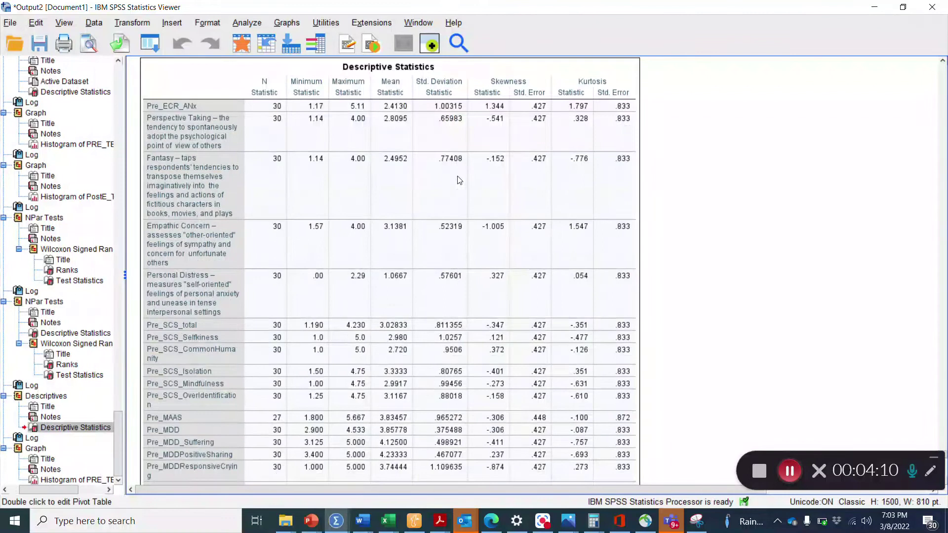
right_click(458, 176)
click(476, 218)
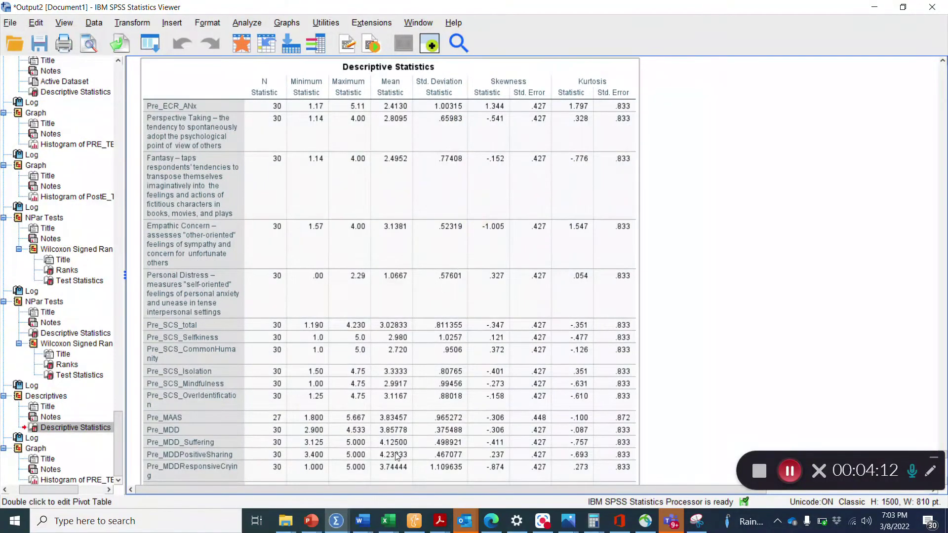
Switch to Word and create a new blank document
click(362, 522)
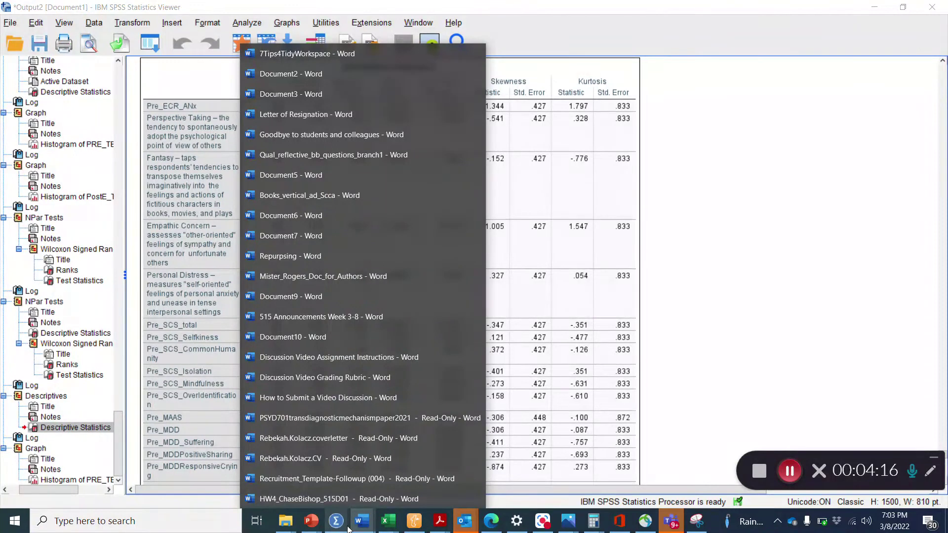
click(338, 296)
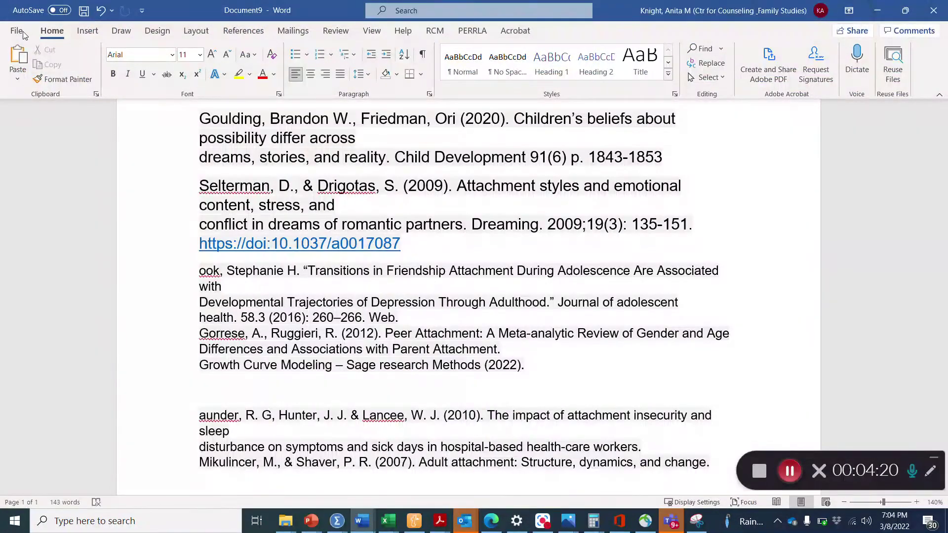
click(13, 39)
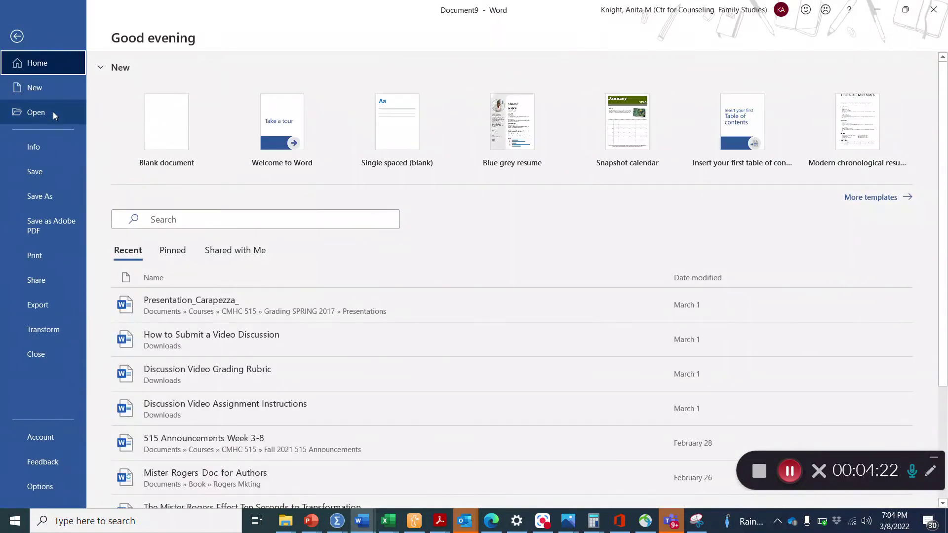
click(55, 89)
click(178, 121)
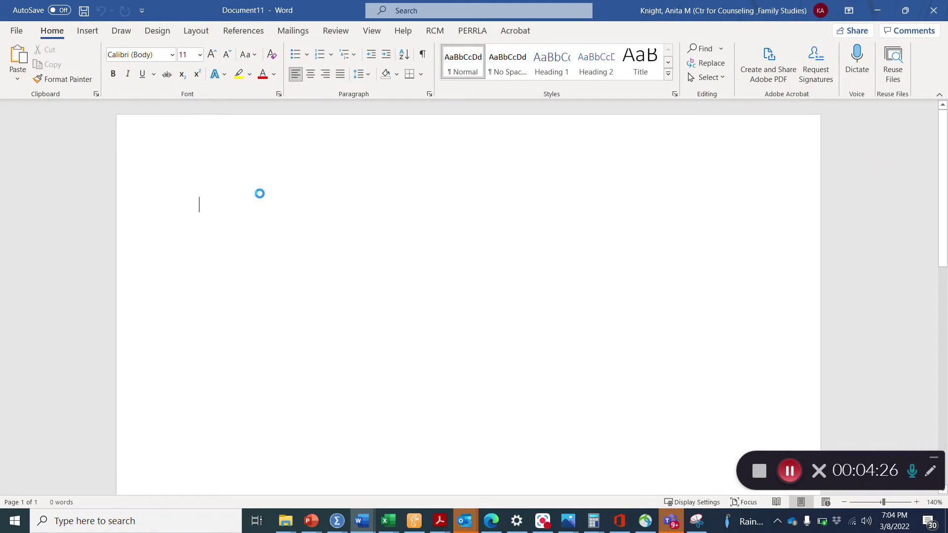
Paste the copied Descriptive Statistics table into the blank document
key(ctrl+v)
scroll(423, 216, up, 3)
scroll(423, 216, up, 20)
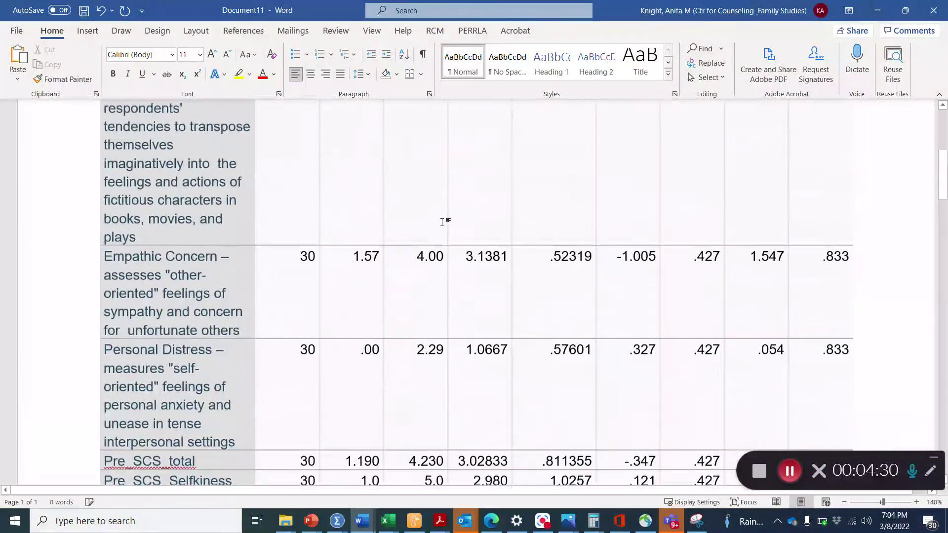
scroll(442, 221, up, 8)
Insert a page break above the Descriptive Statistics table
click(291, 184)
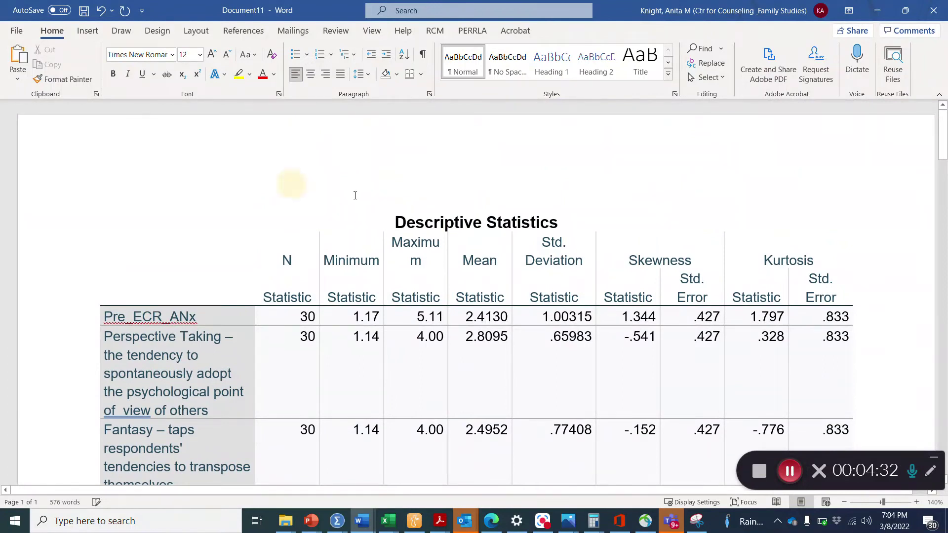
click(87, 34)
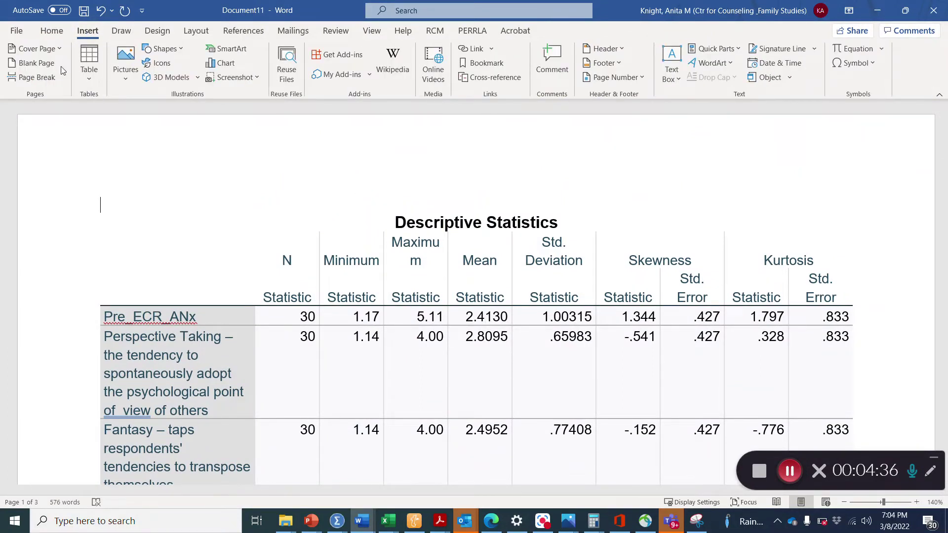
click(50, 79)
scroll(507, 291, up, 5)
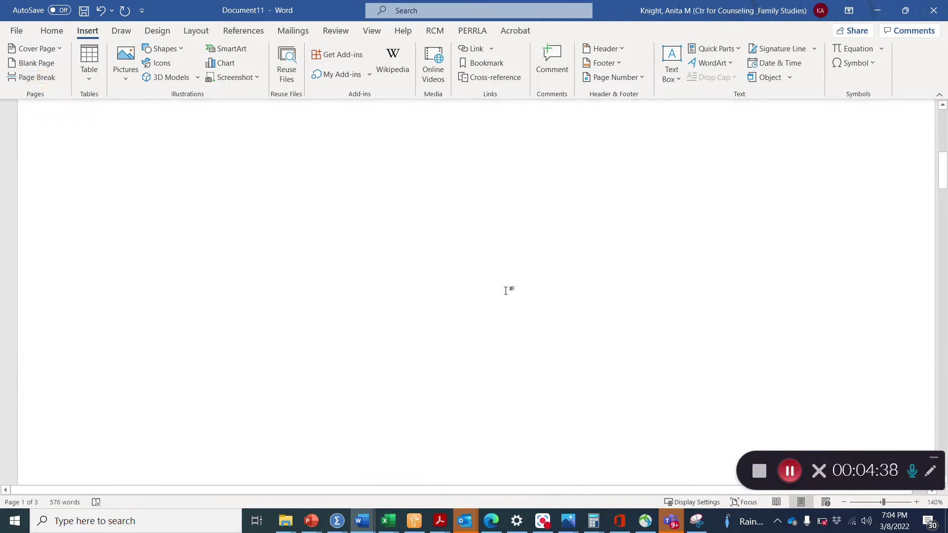
Review the skewness and kurtosis columns for all variables in the pasted Descriptive Statistics table, dismissing the low-battery notice
scroll(503, 322, down, 15)
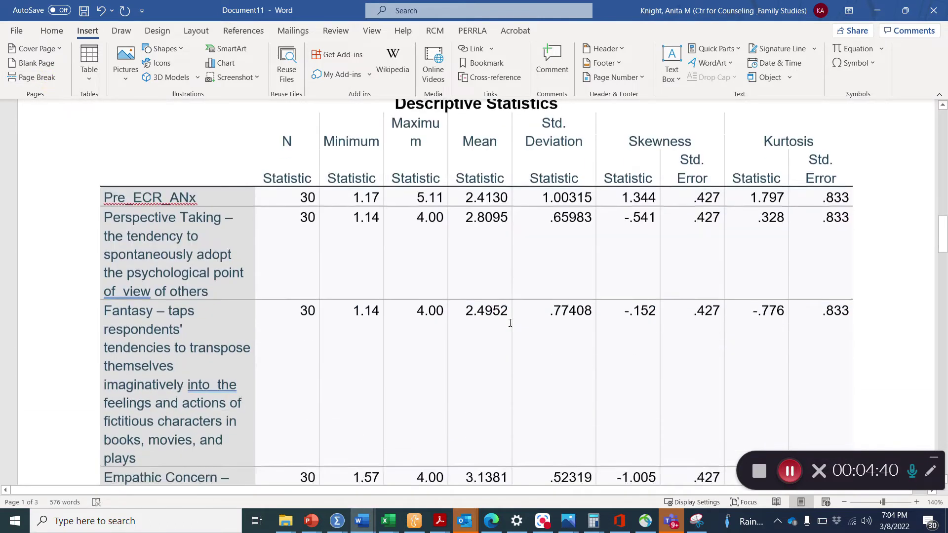
scroll(514, 321, down, 5)
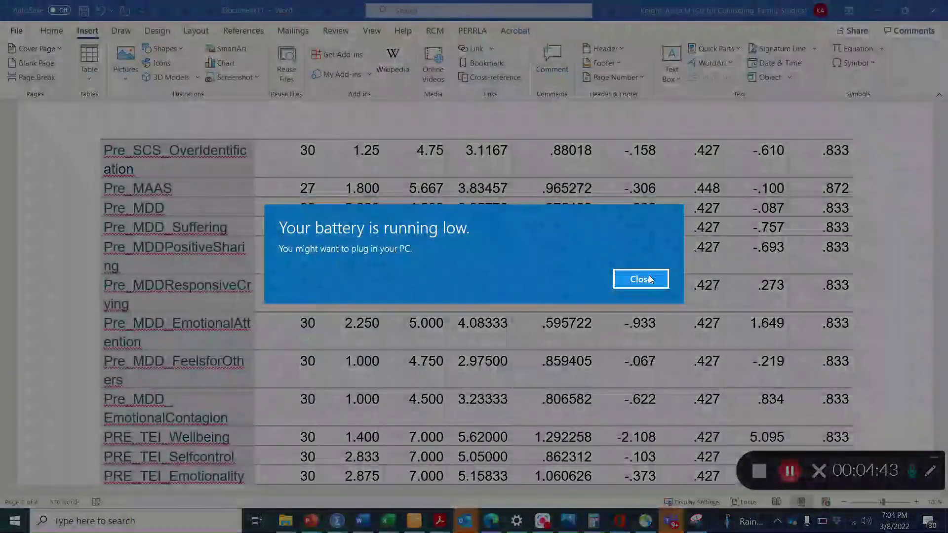
click(649, 279)
scroll(567, 325, up, 8)
scroll(567, 325, up, 20)
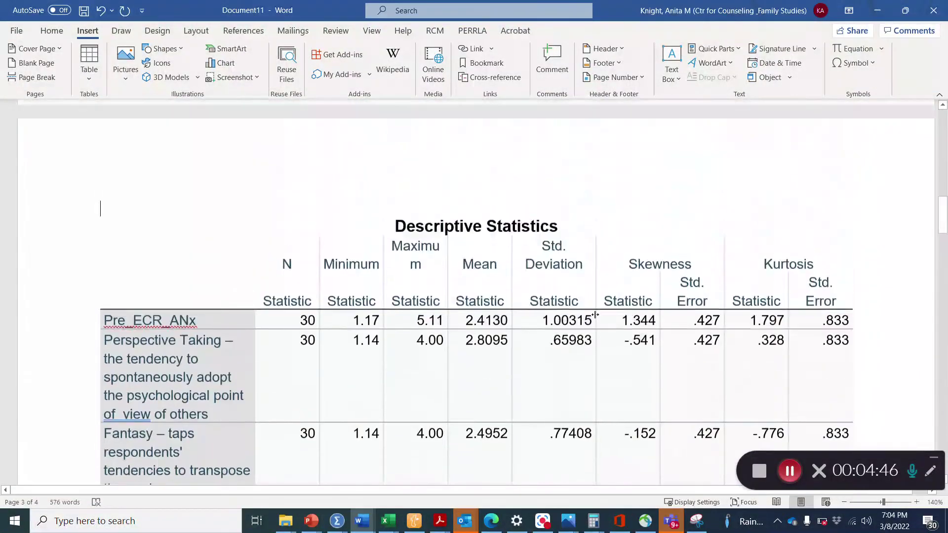
scroll(659, 299, down, 10)
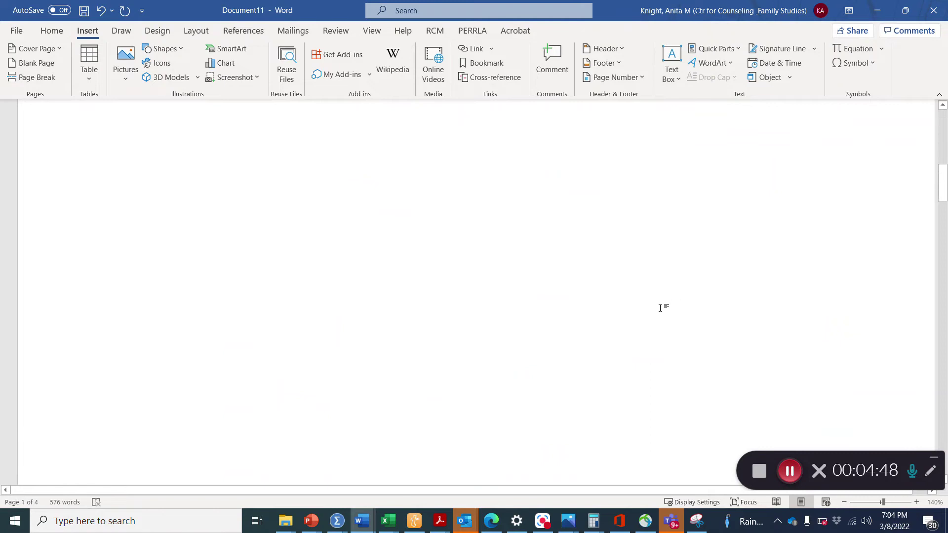
scroll(664, 313, down, 5)
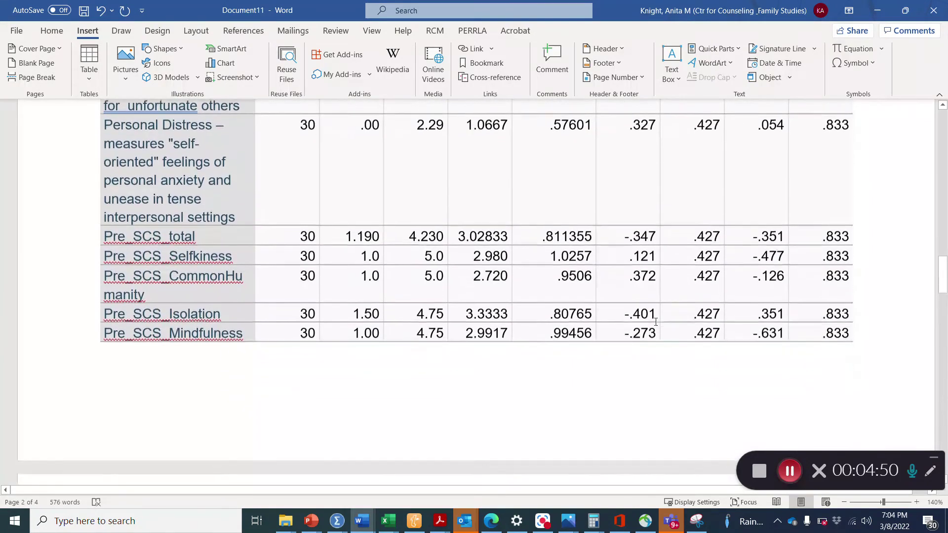
scroll(645, 318, up, 5)
scroll(640, 318, up, 3)
scroll(641, 316, down, 8)
scroll(646, 317, down, 1)
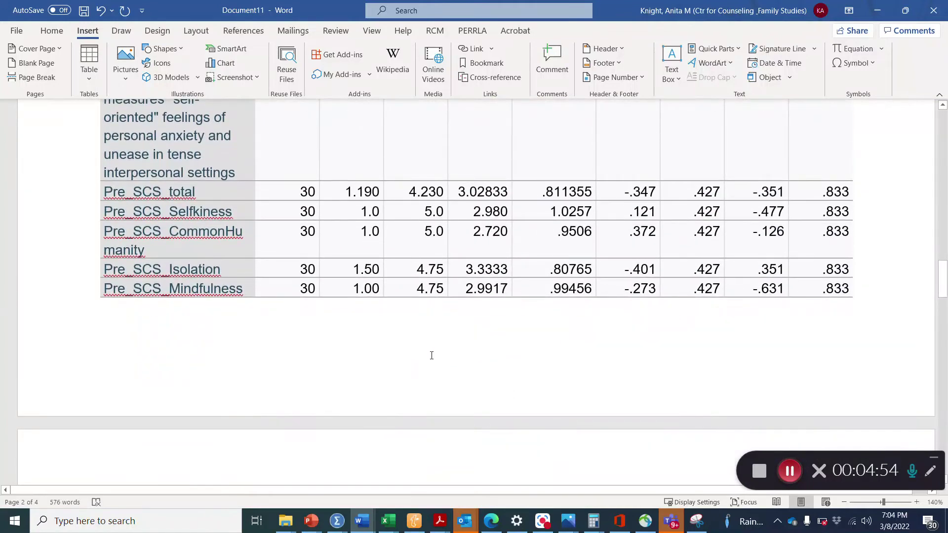
scroll(213, 276, down, 5)
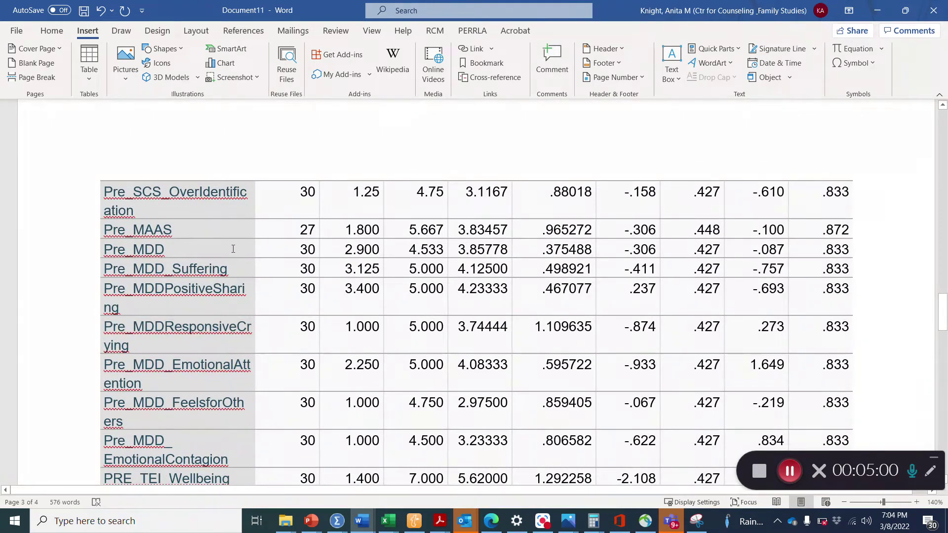
Highlight the PRE_TEI_Wellbeing row of the Descriptive Statistics table in yellow
scroll(230, 351, down, 3)
drag(128, 314, 885, 320)
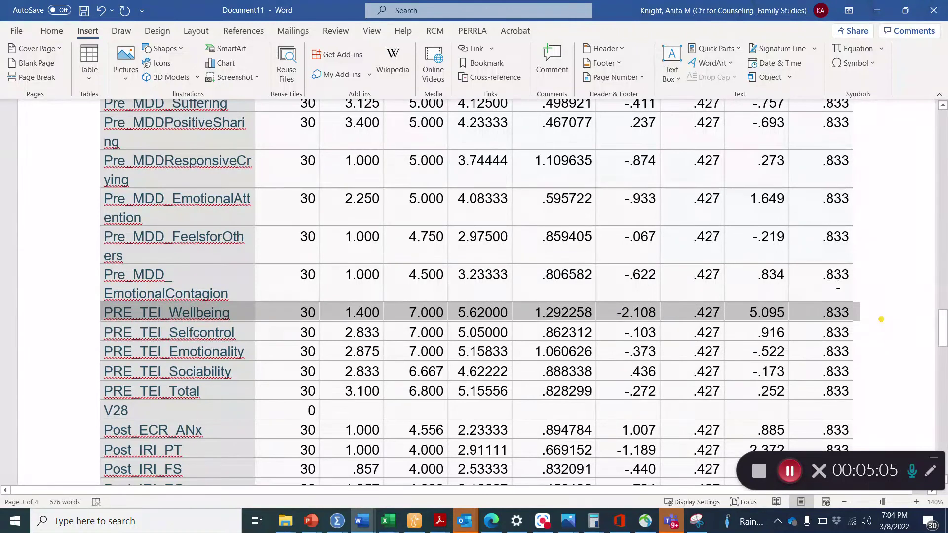
click(52, 31)
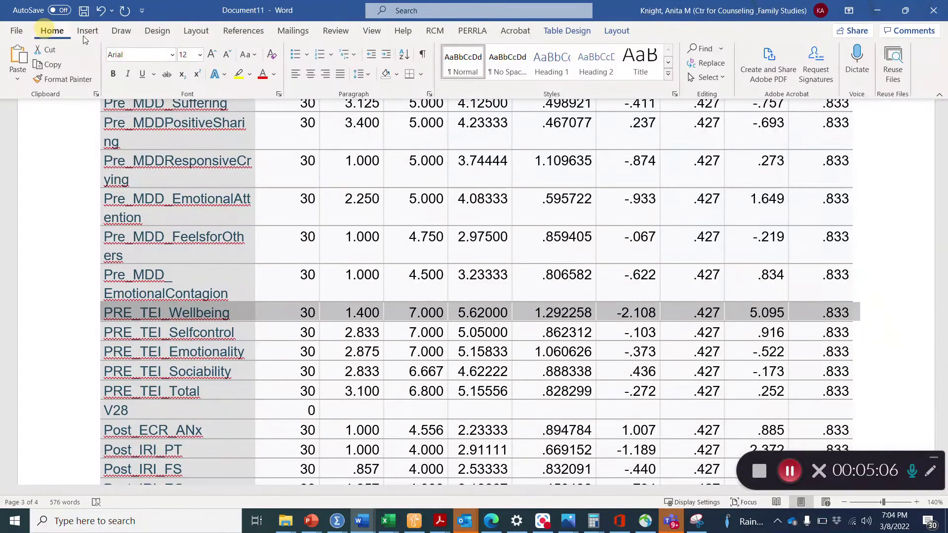
click(238, 74)
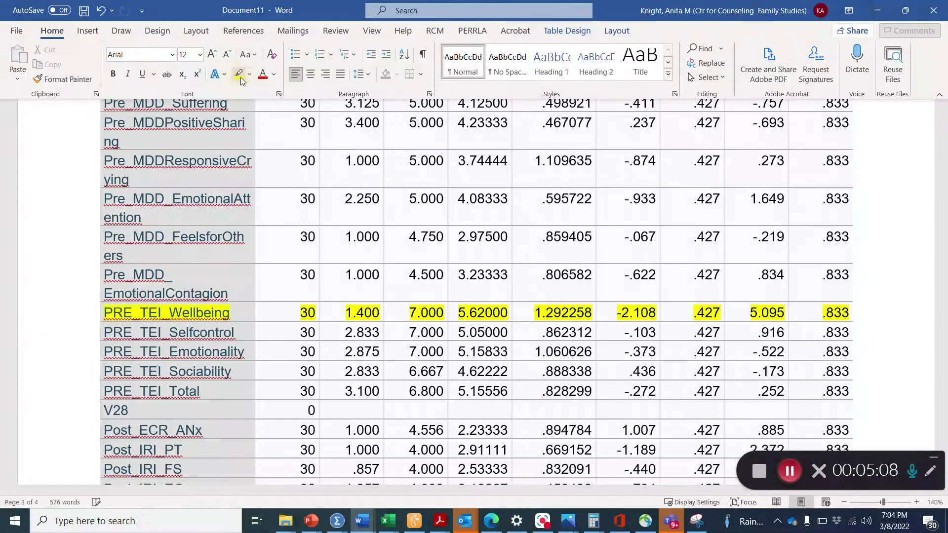
Leave the Word document and switch to the SPSS Data Editor window with Dichotomous_Empathy_Data_Imported.sav
click(924, 15)
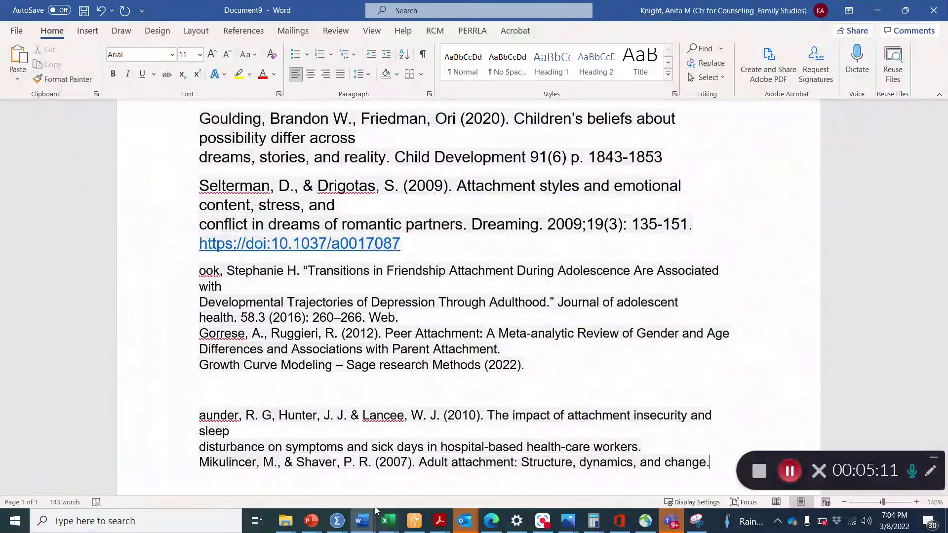
click(336, 520)
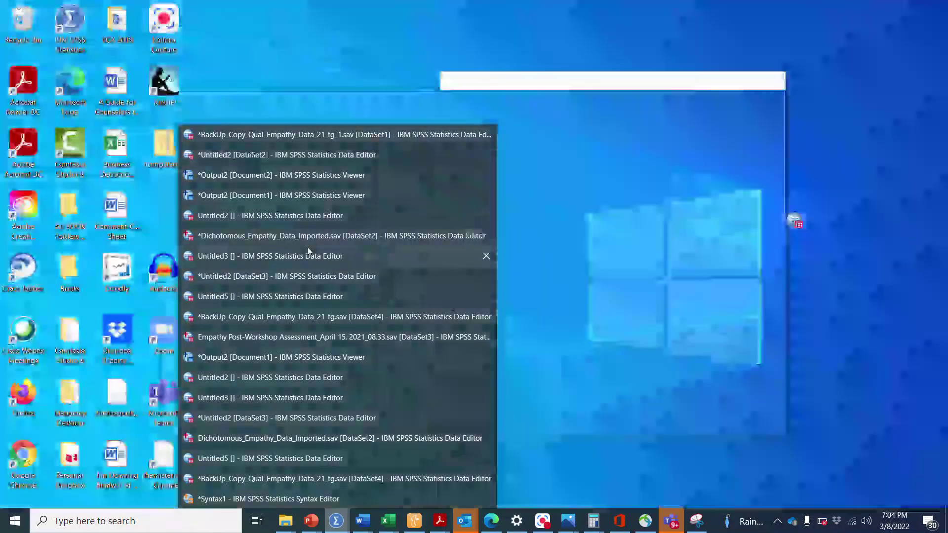
click(307, 256)
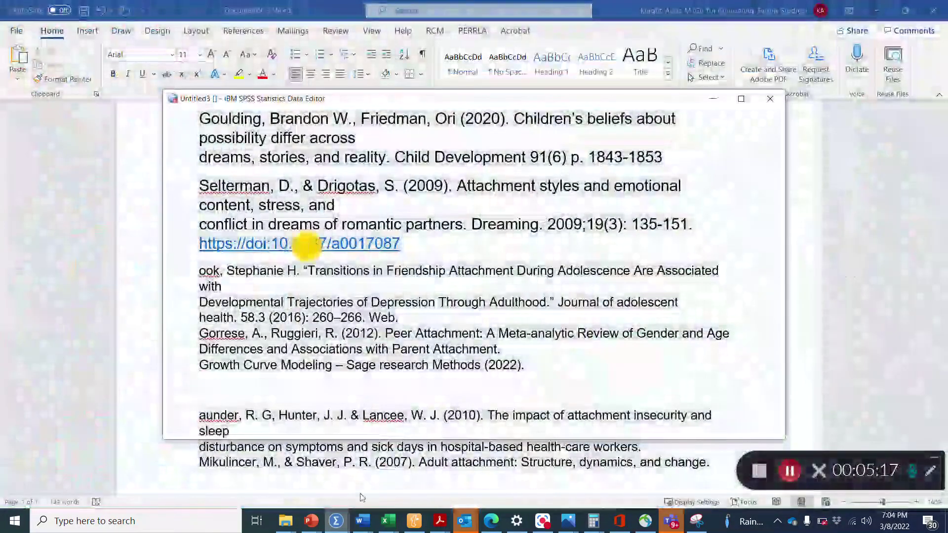
click(336, 520)
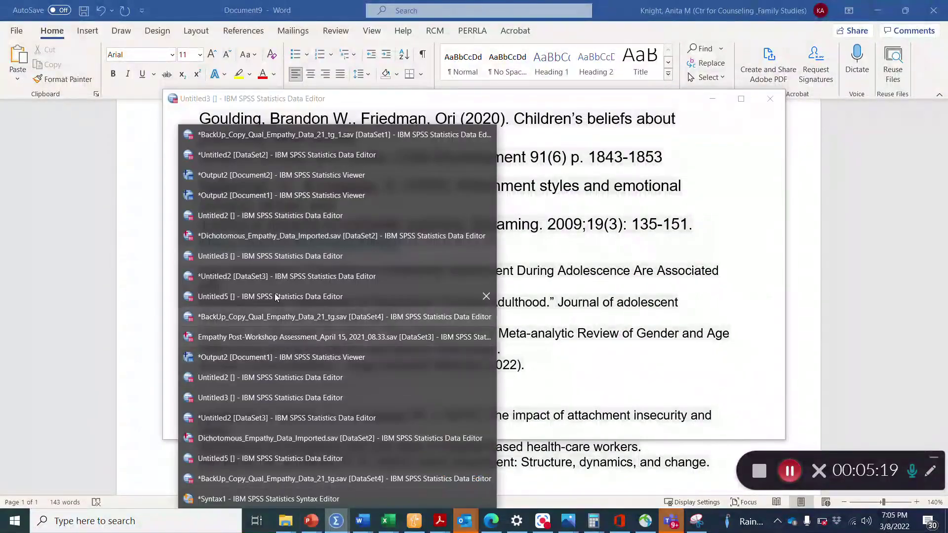
click(289, 238)
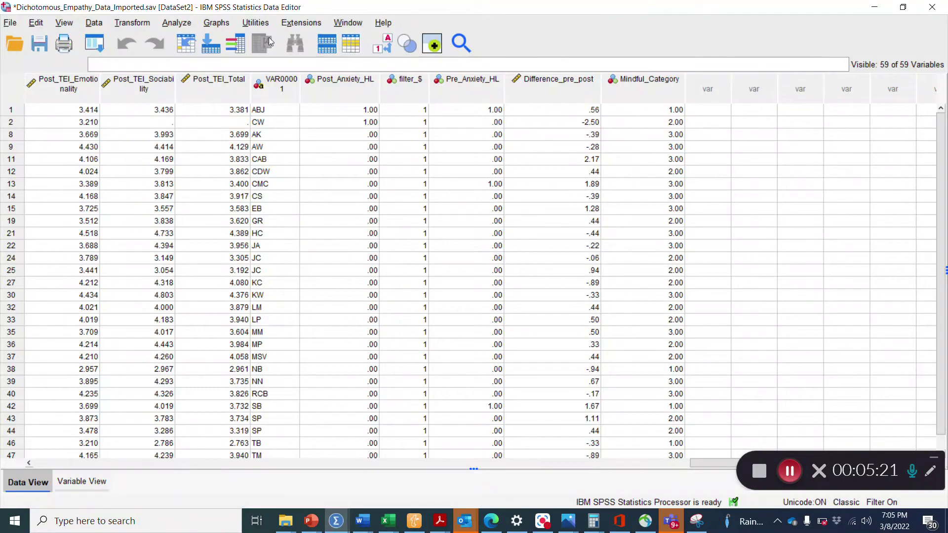
Open the legacy 2 Related Samples nonparametric test and re-enter PostE_TEI_Wellbeing as Variable1 of pair 1, matched with PRE_TEI_Wellbeing
click(176, 23)
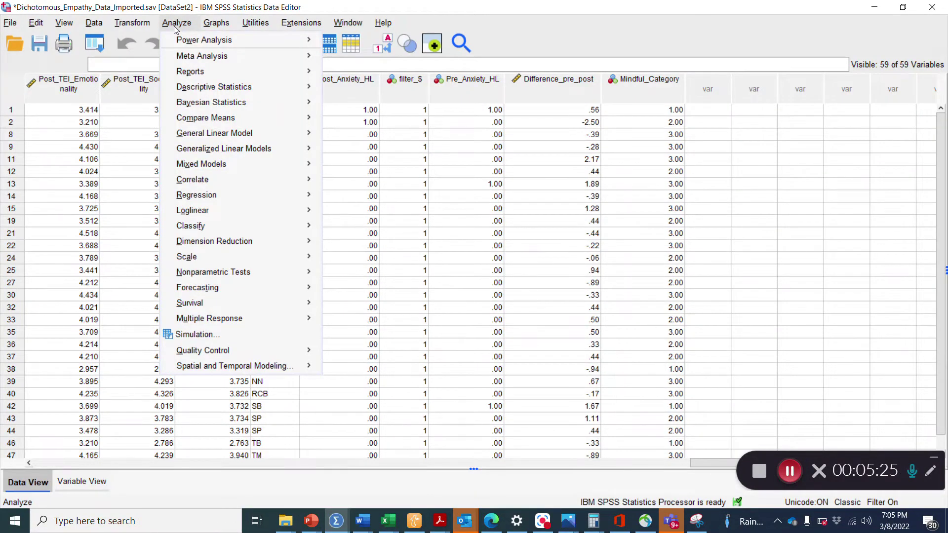
mouse_move(240, 272)
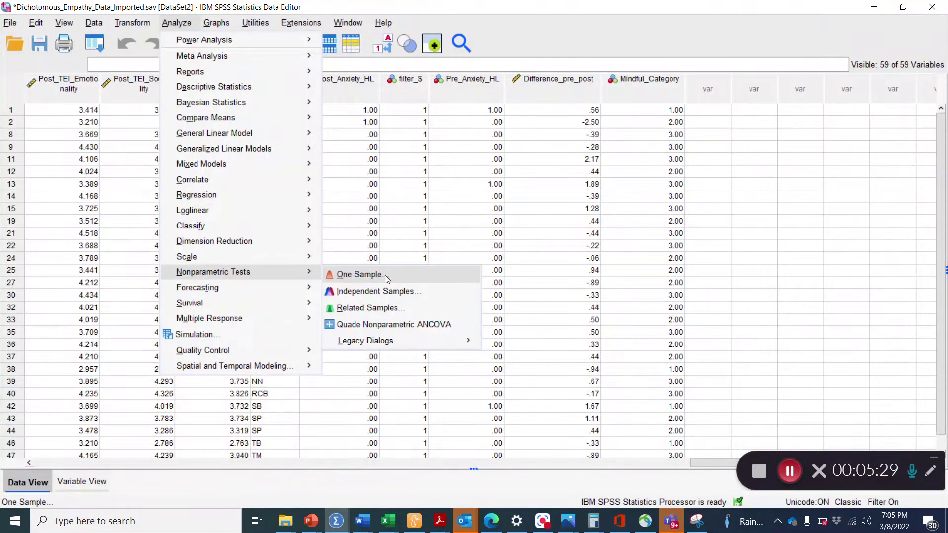
mouse_move(457, 346)
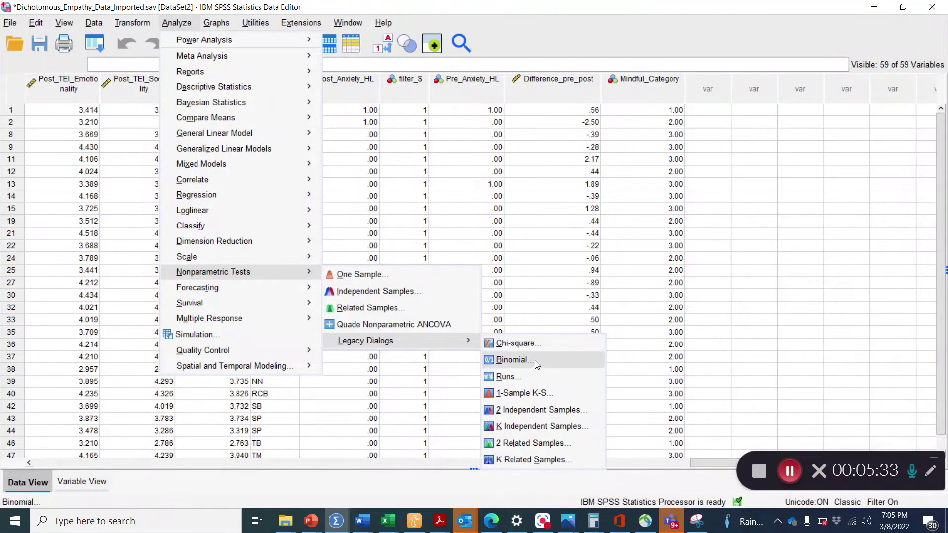
click(552, 447)
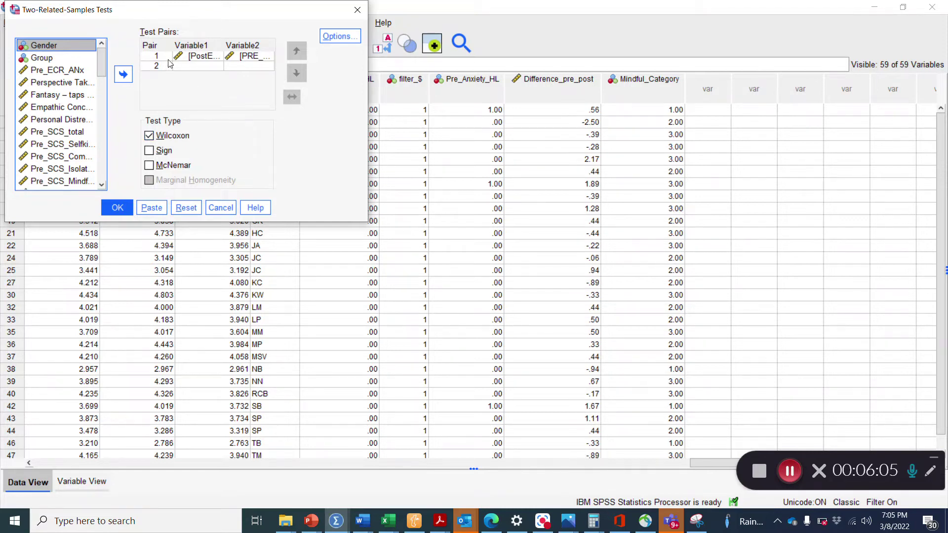
click(212, 58)
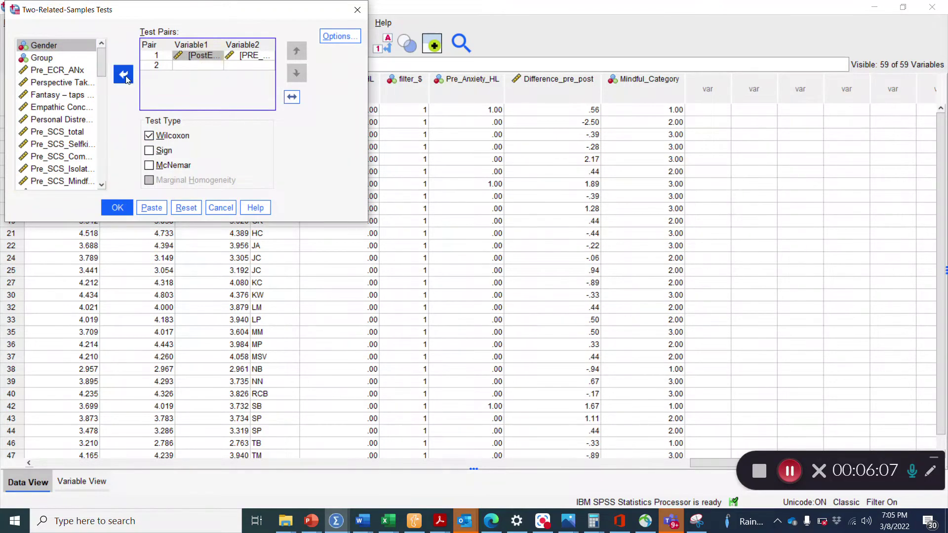
click(126, 78)
drag(101, 66, 103, 172)
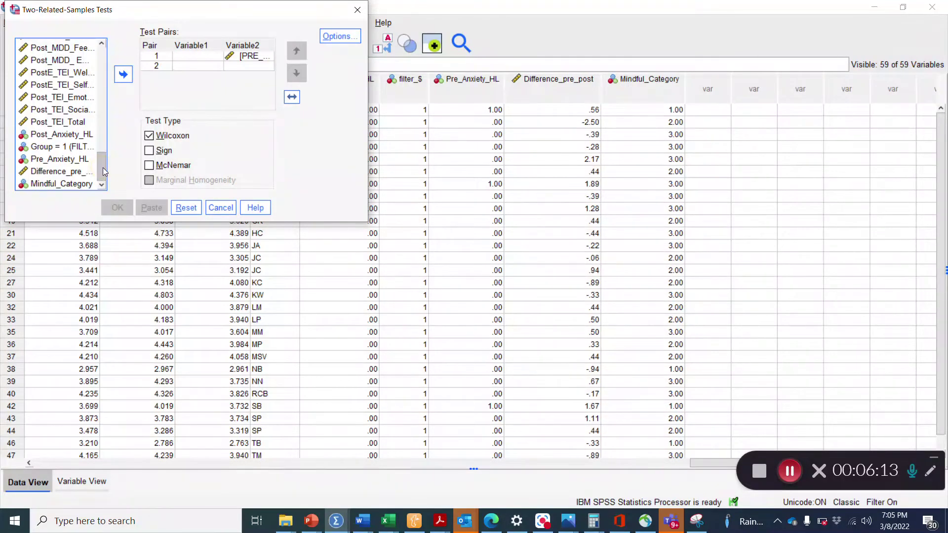
click(72, 76)
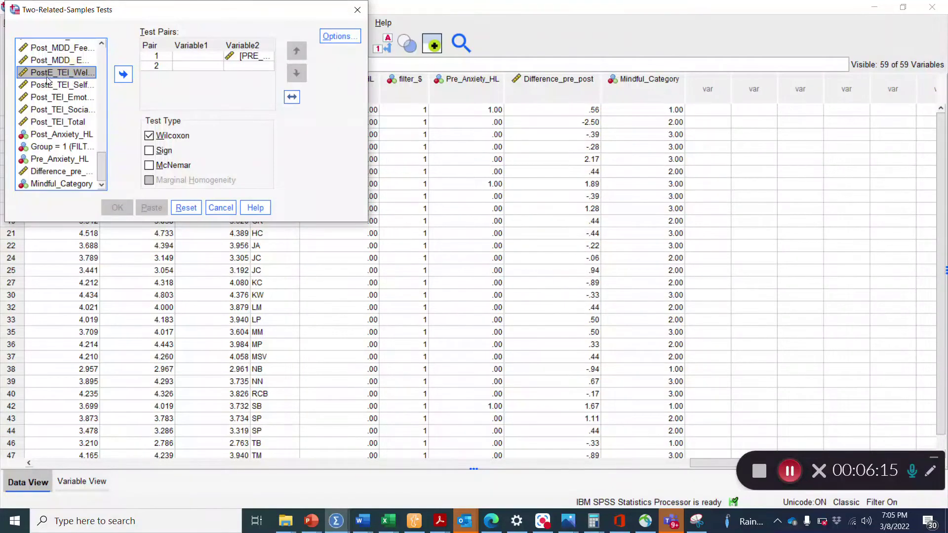
click(123, 74)
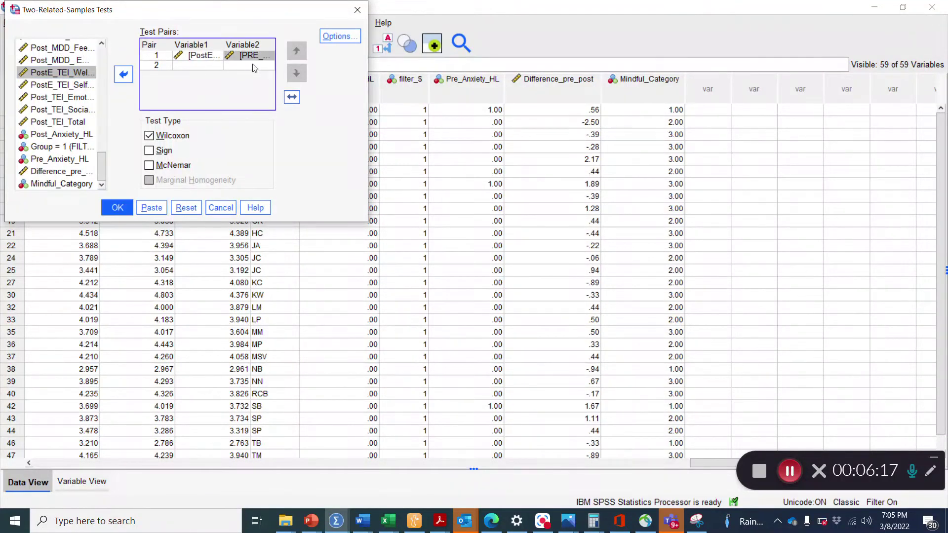
Run the Wilcoxon test with Descriptive and Quartiles statistics included and cases excluded test-by-test
click(333, 39)
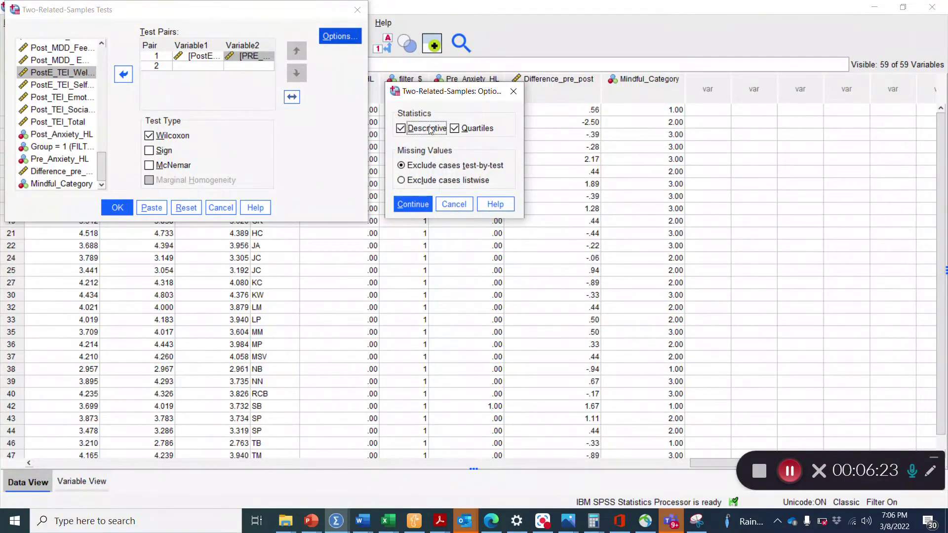
click(413, 204)
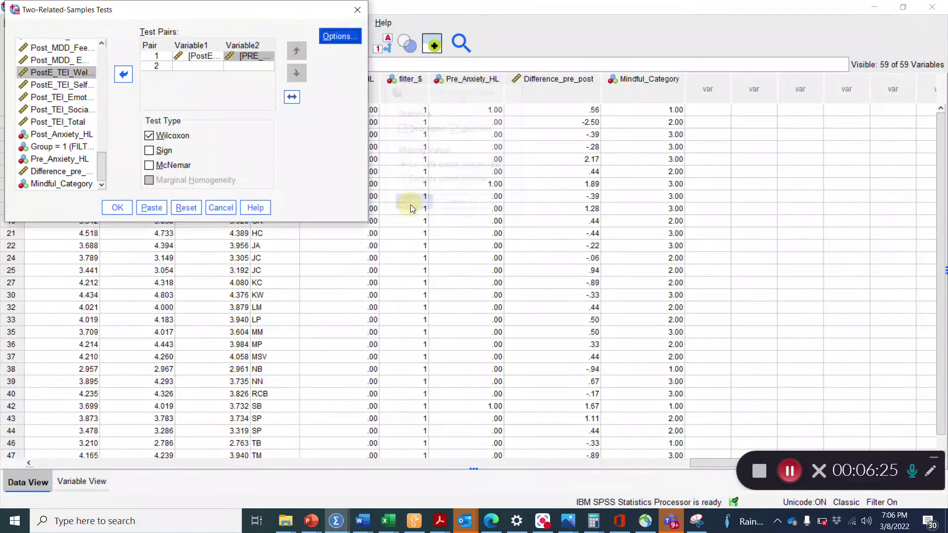
click(118, 207)
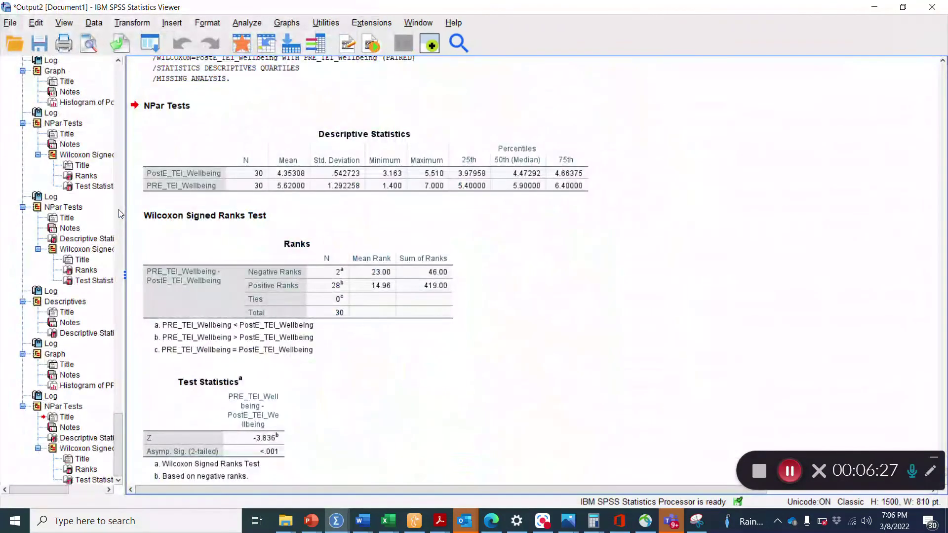
Examine the descriptive statistics, ranks and test statistics tables in the Wilcoxon Signed Ranks Test output
scroll(792, 302, down, 1)
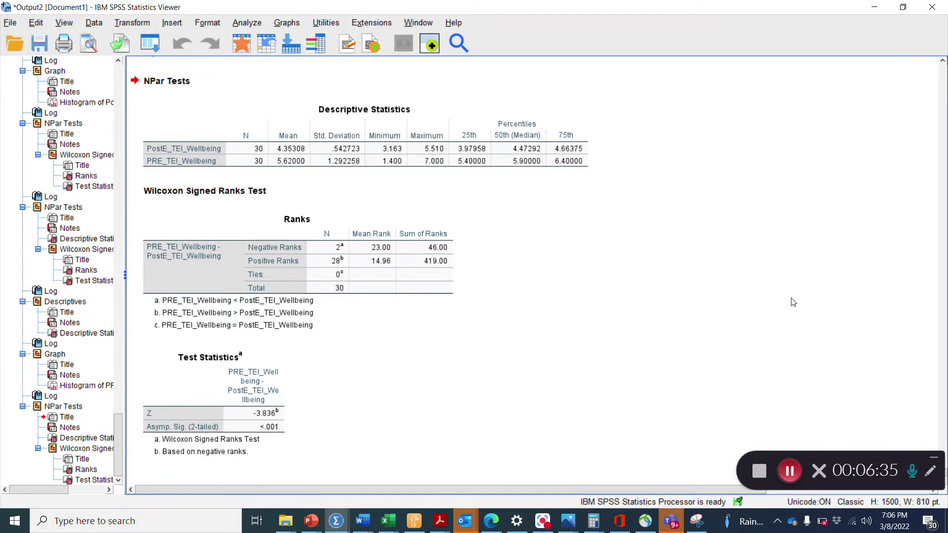
click(239, 409)
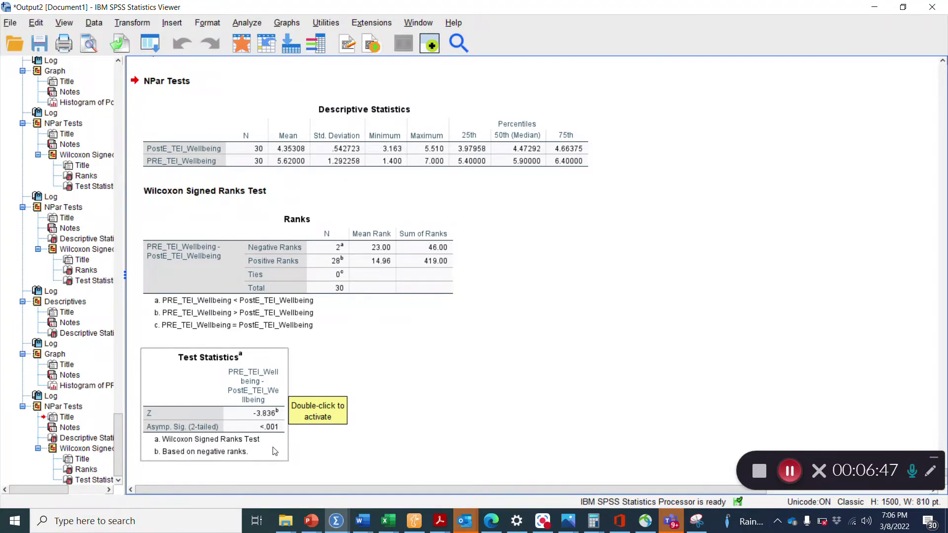
click(340, 445)
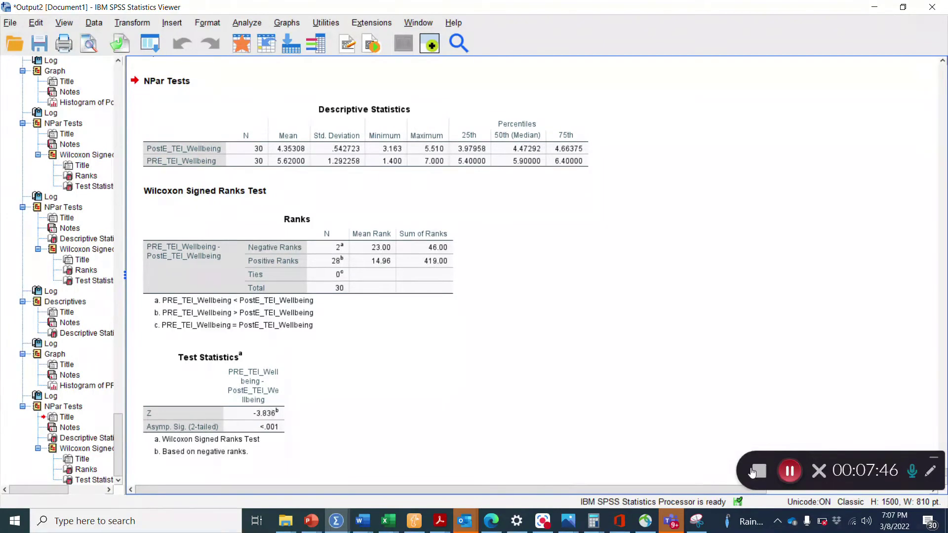
Switch to the Week9_Nonparametric_continued_correlations_linear_regression presentation in PowerPoint and review the Wilcoxon slides on medians, effect size and APA style results
click(313, 526)
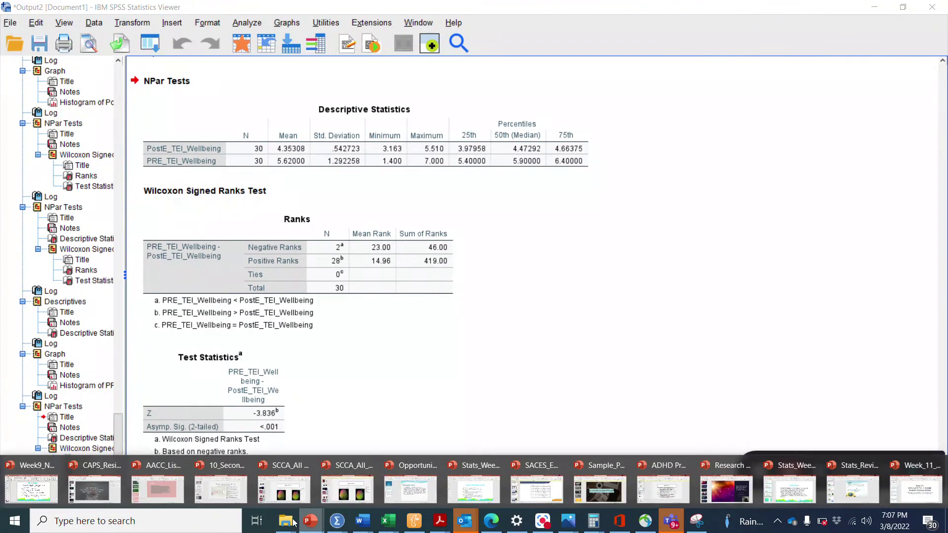
click(32, 491)
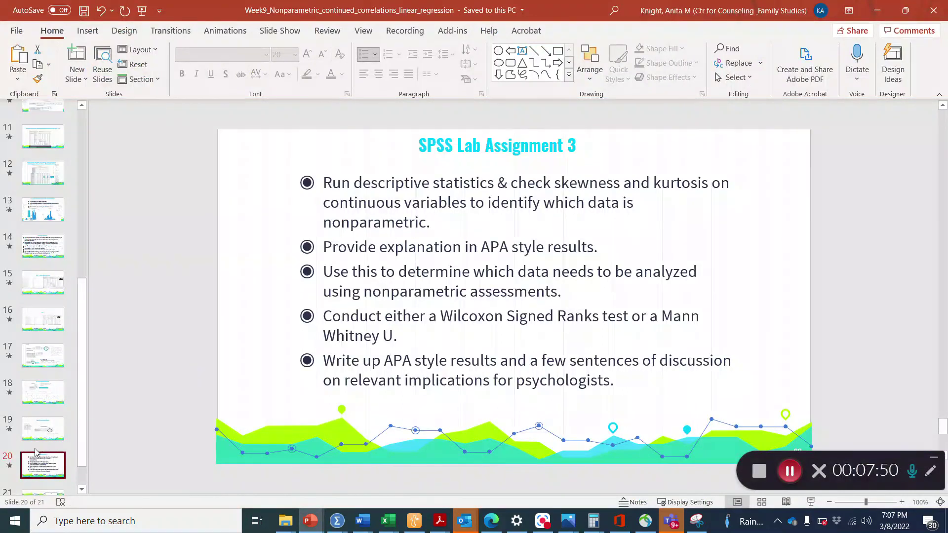
click(43, 429)
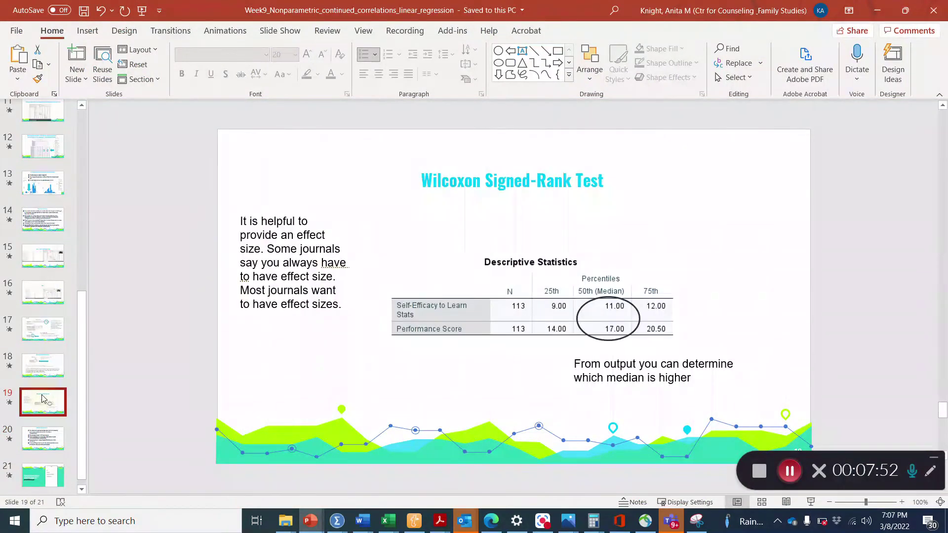
key(Up)
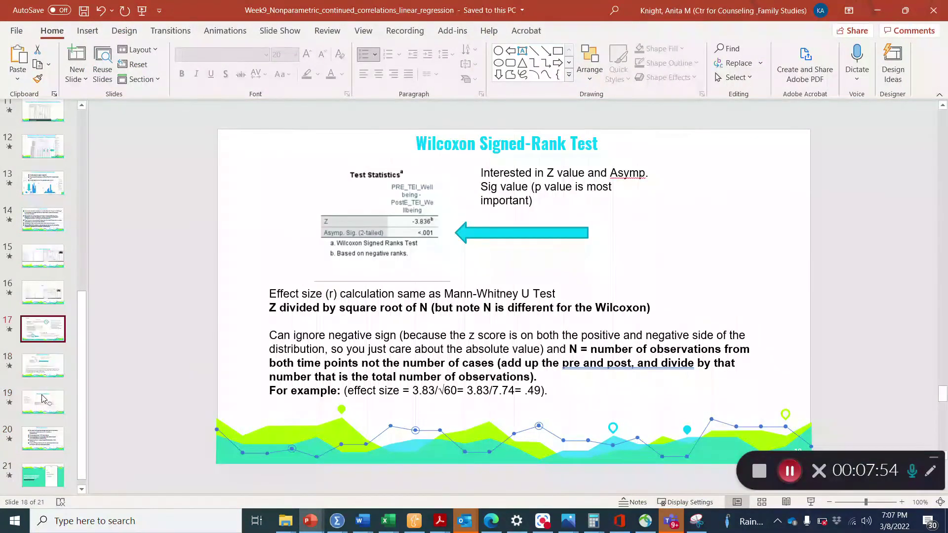
key(Down)
key(Up)
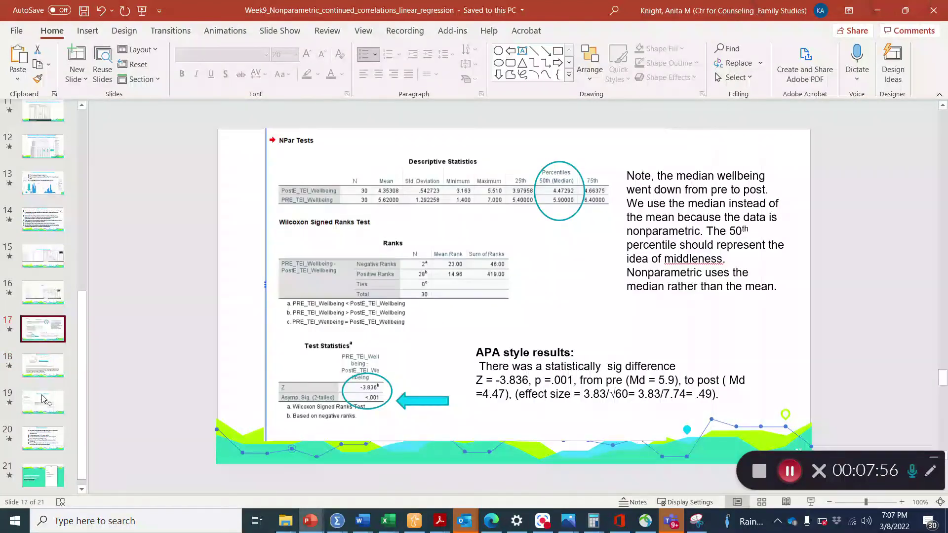